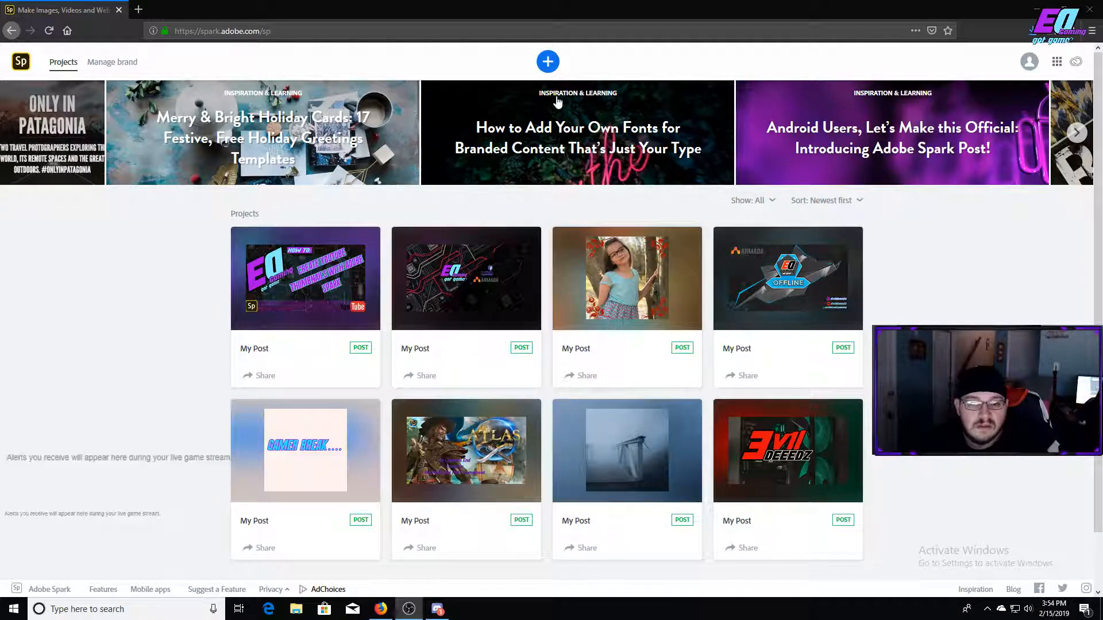
Start a new graphic from scratch using the Youtube thumbnail size.
click(547, 64)
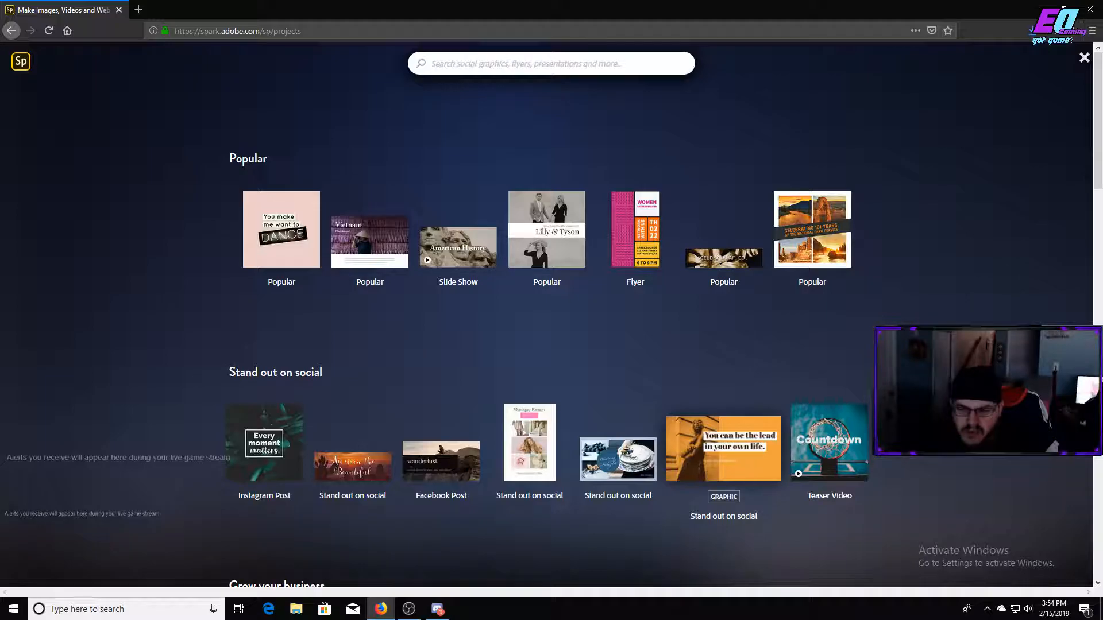
scroll(724, 448, down, 10)
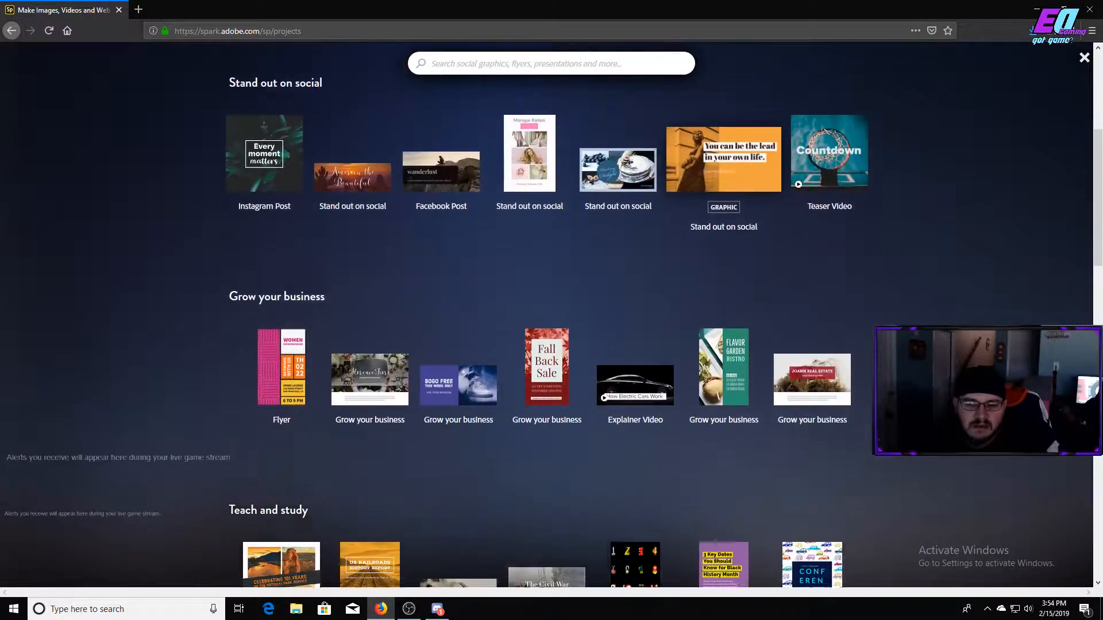
scroll(551, 316, down, 10)
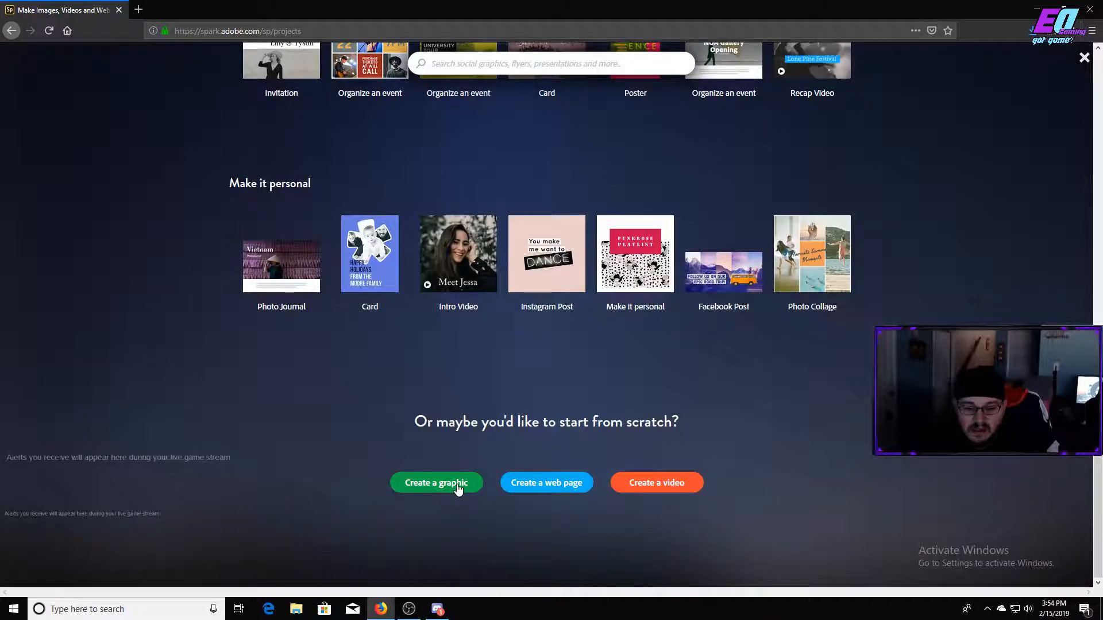
click(458, 487)
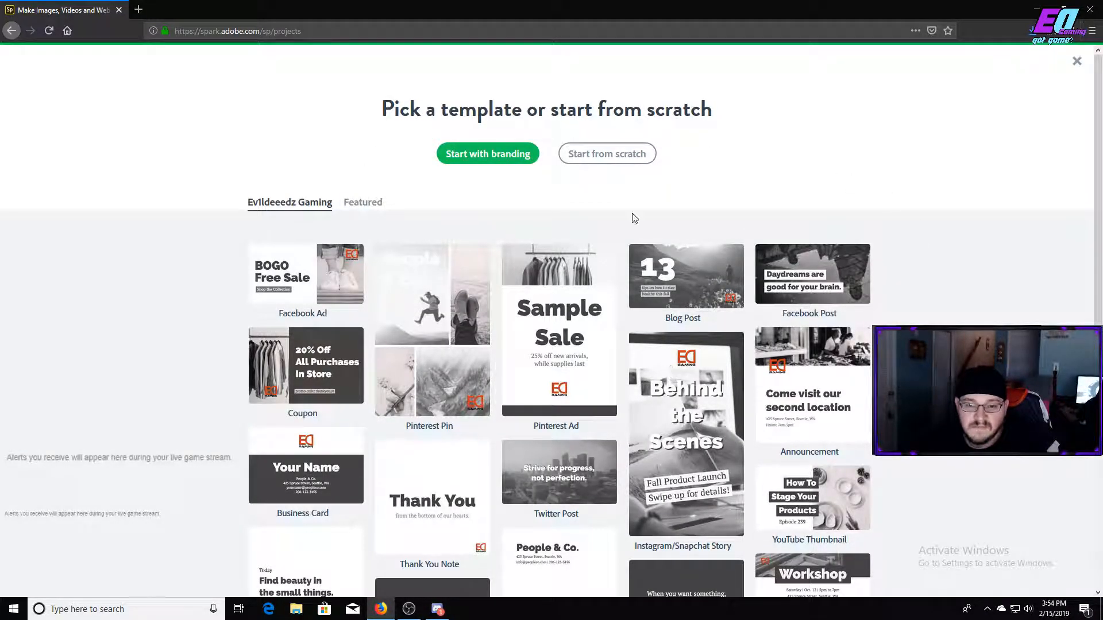
click(607, 163)
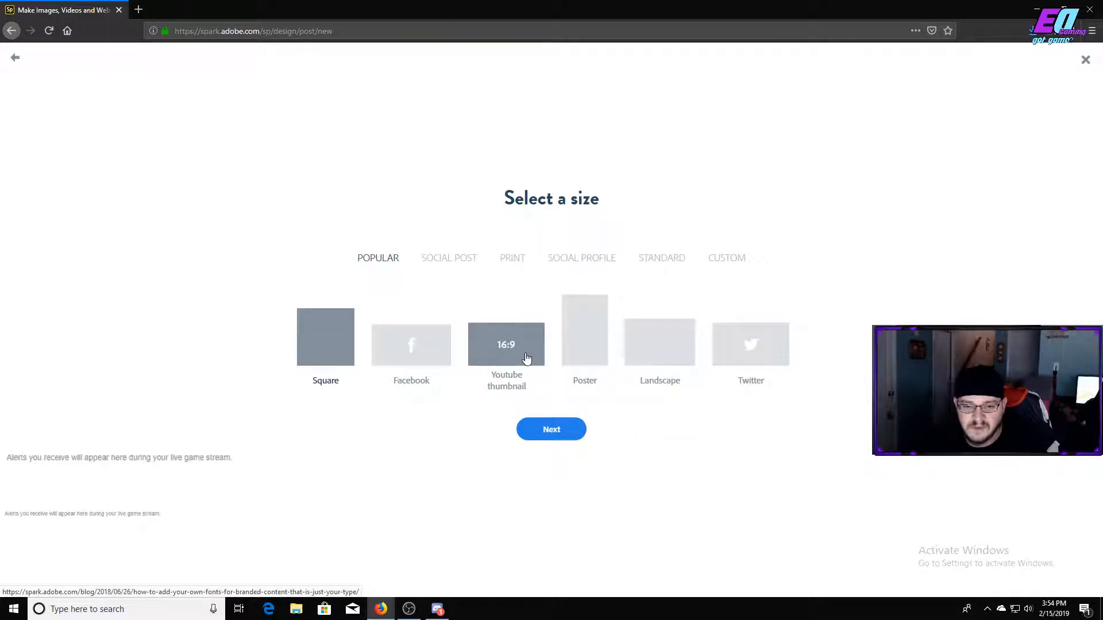
click(523, 360)
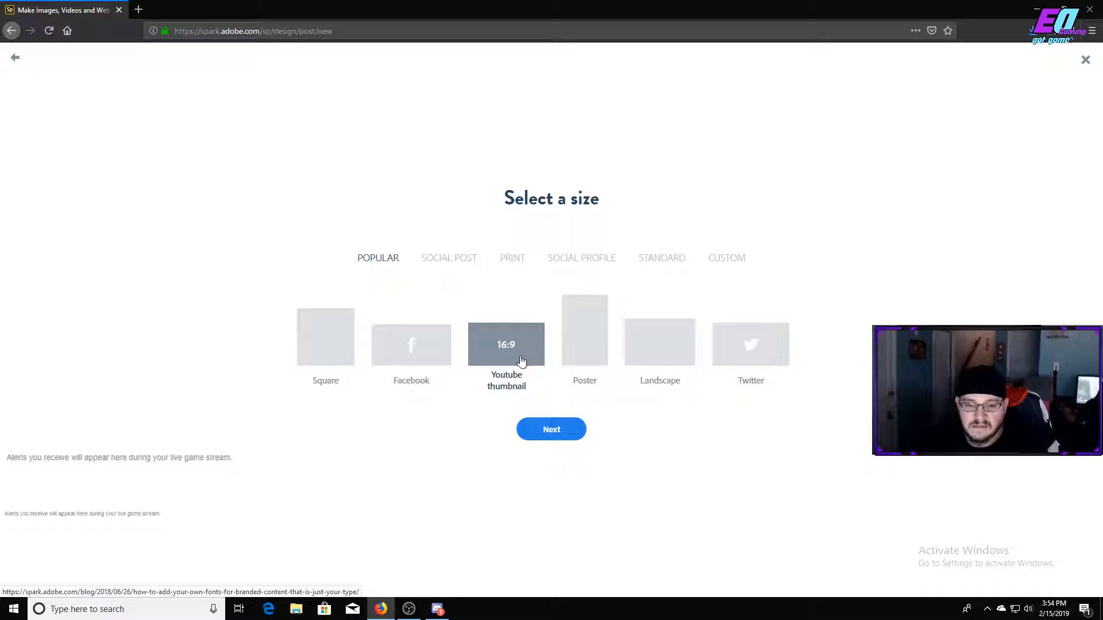
click(541, 430)
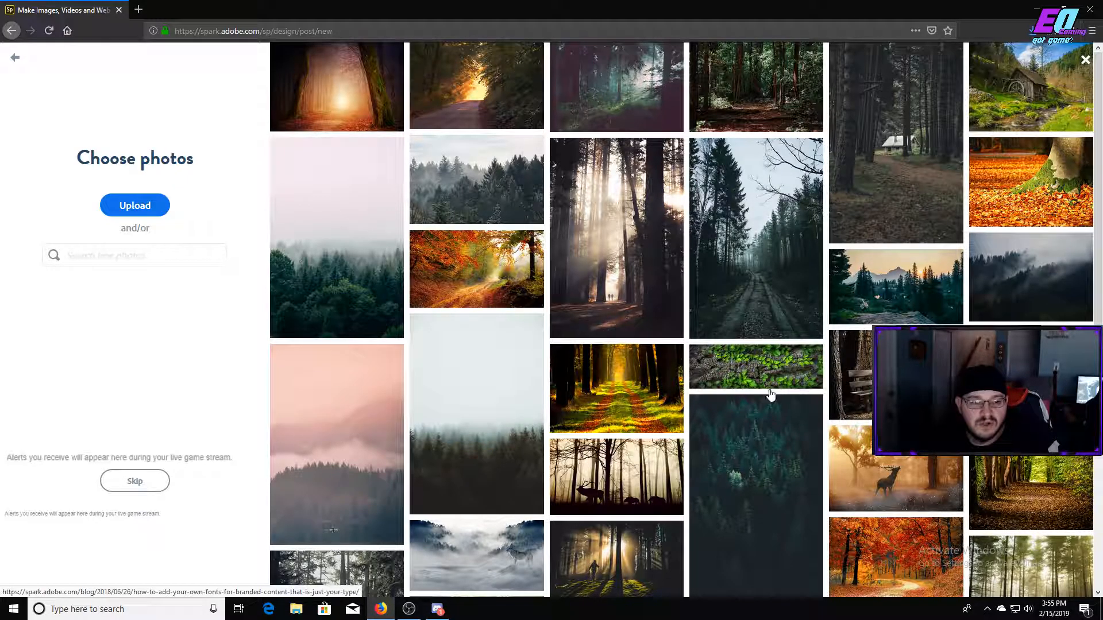
Search the free photos for "cars" and browse the images offered.
scroll(767, 380, down, 5)
scroll(766, 381, up, 5)
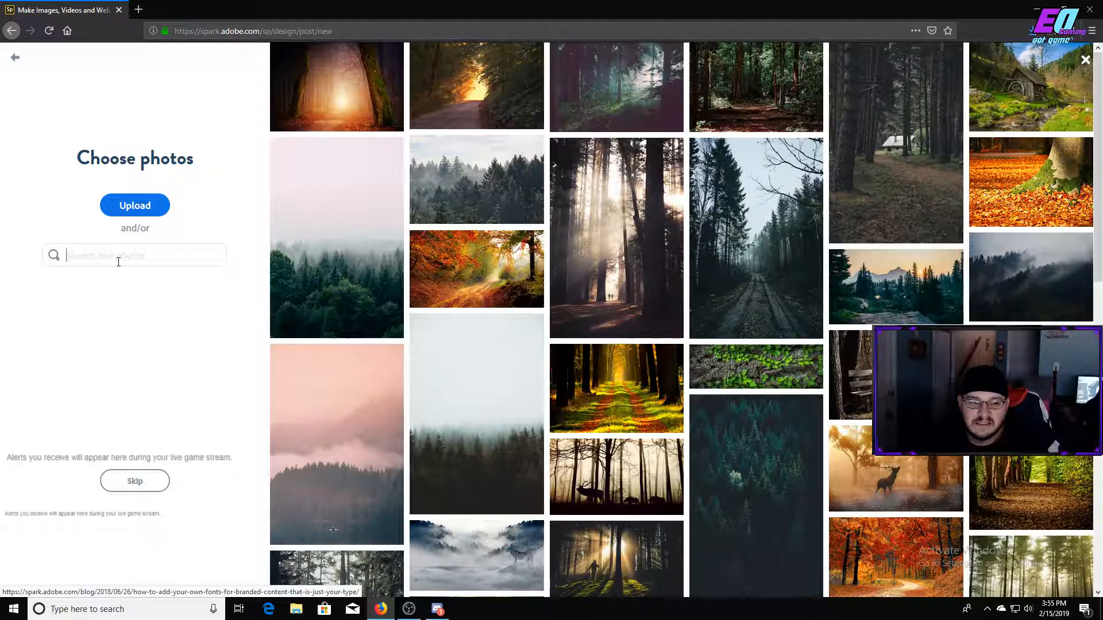
click(119, 261)
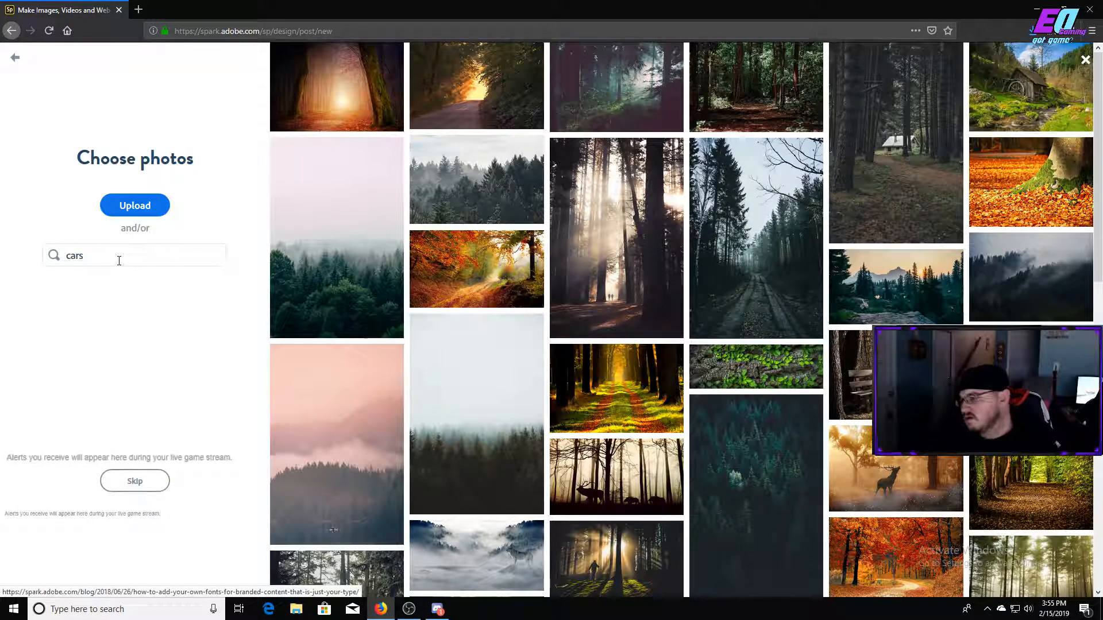
key(Return)
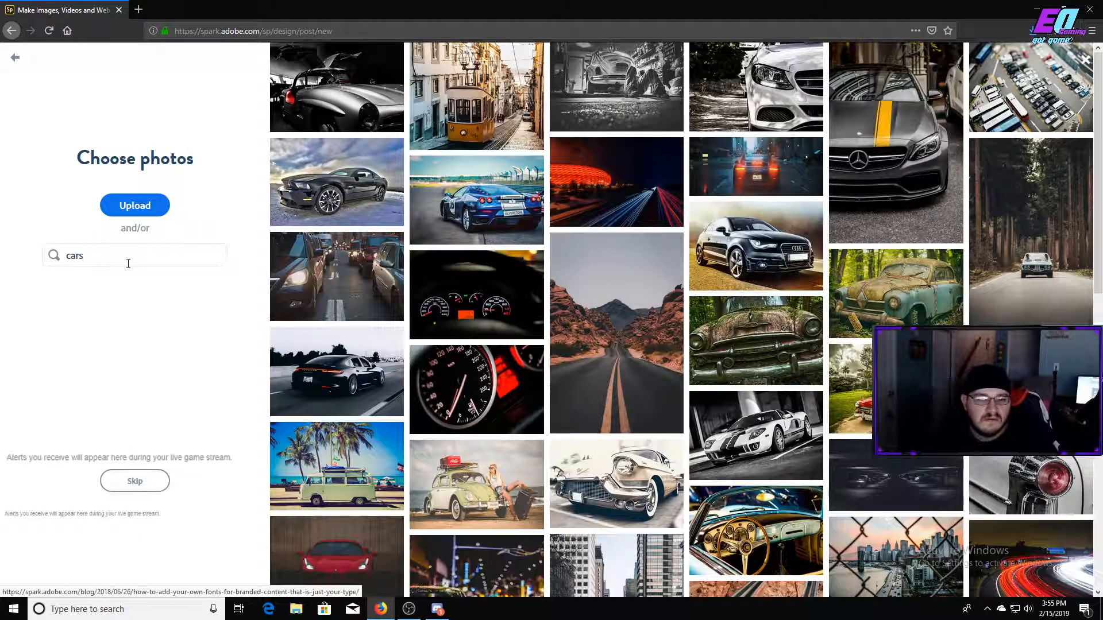
scroll(771, 371, down, 8)
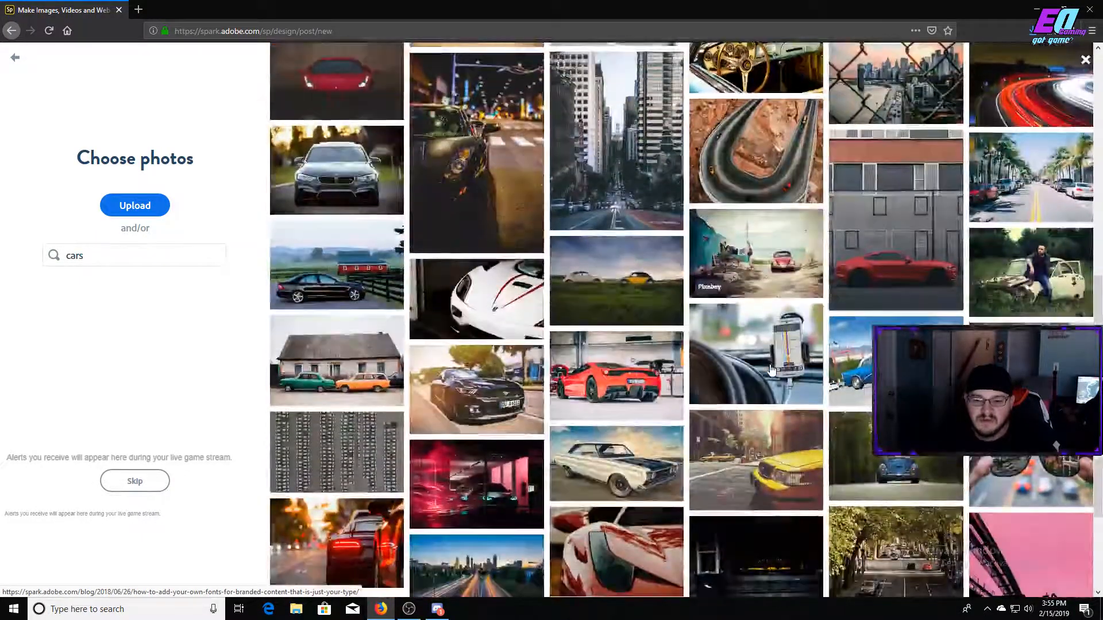
scroll(771, 371, down, 3)
scroll(775, 371, up, 7)
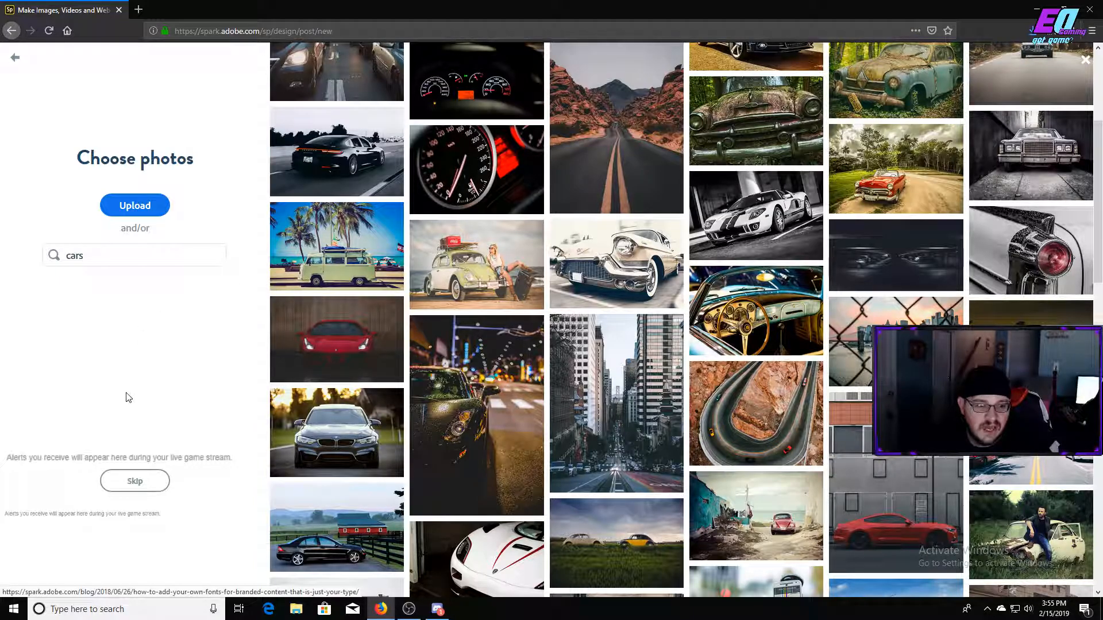
Upload the WTP-889-Tech-Tron-Pink image from the Downloads folder and continue to the design with it as the photo.
click(143, 212)
scroll(262, 213, down, 1)
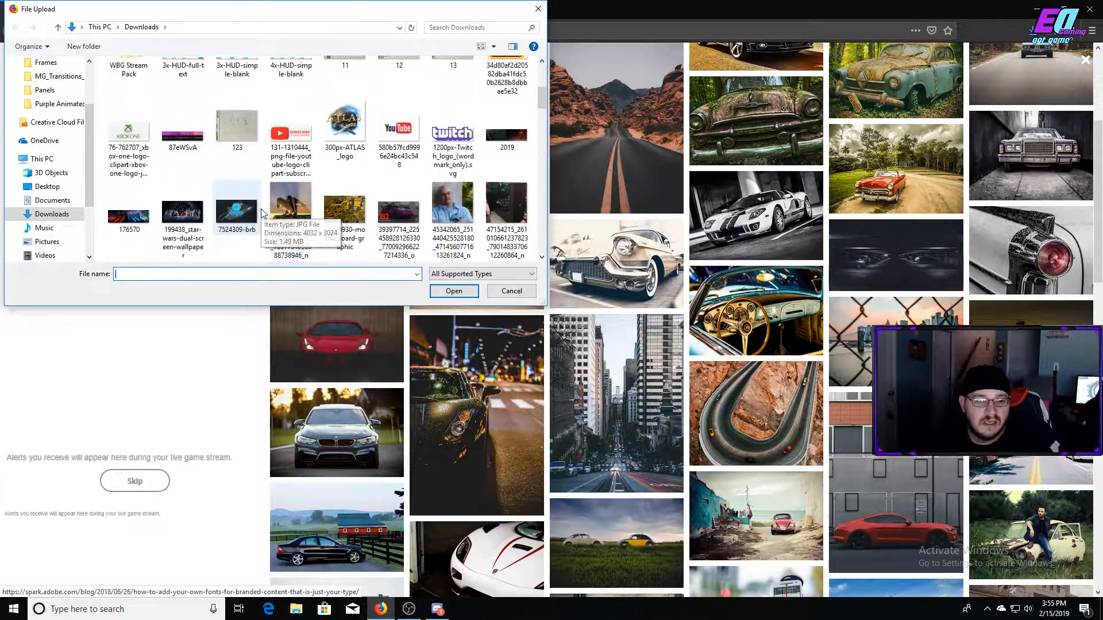
scroll(441, 204, down, 3)
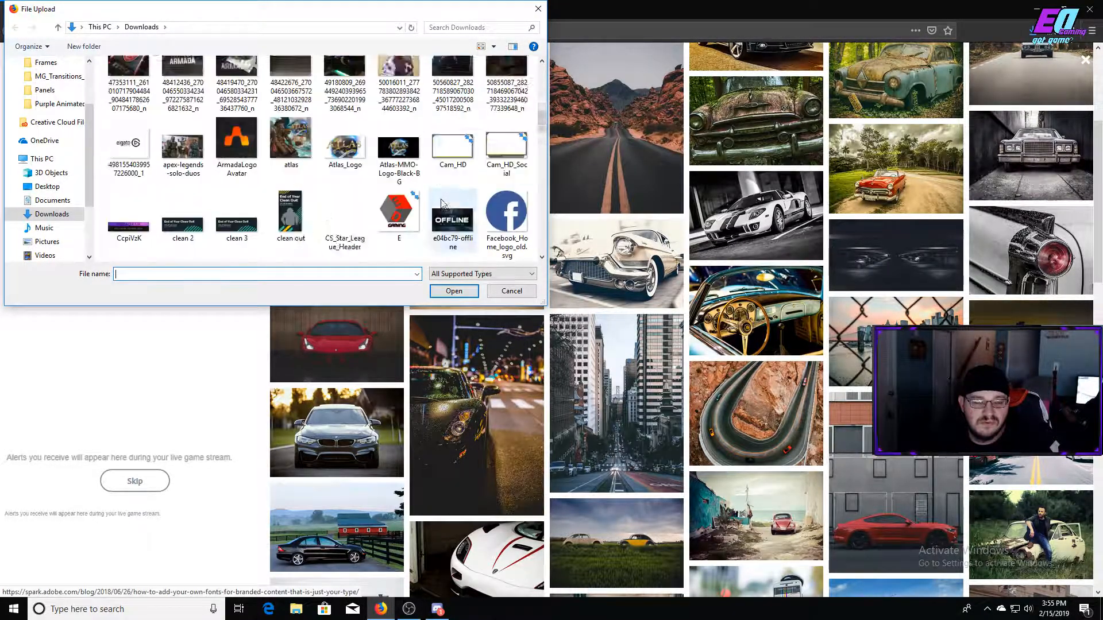
scroll(441, 202, down, 2)
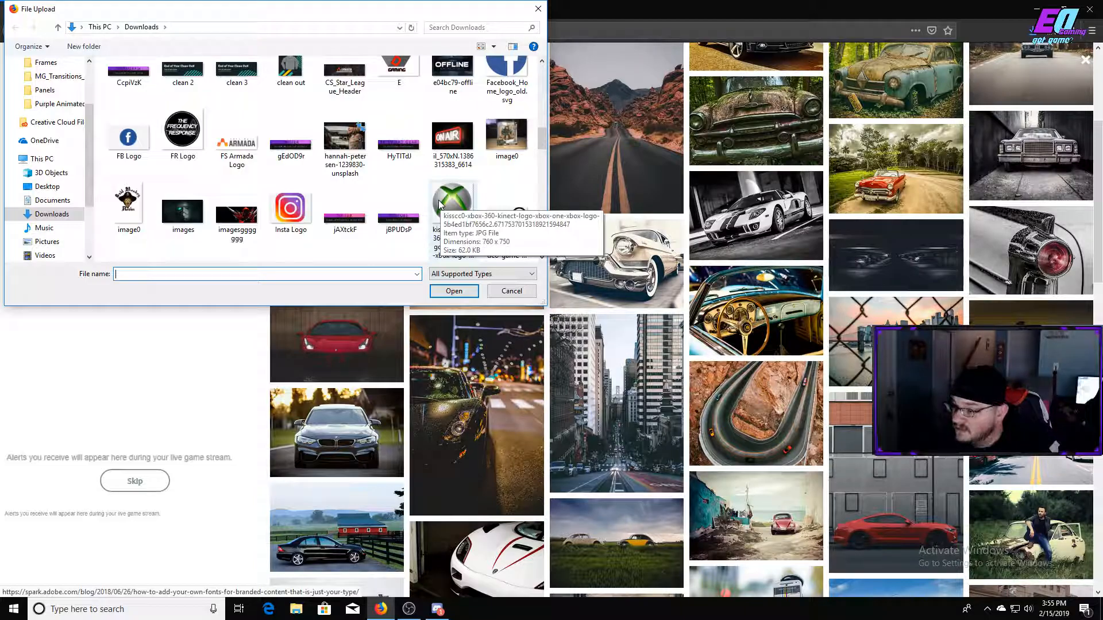
scroll(440, 198, down, 10)
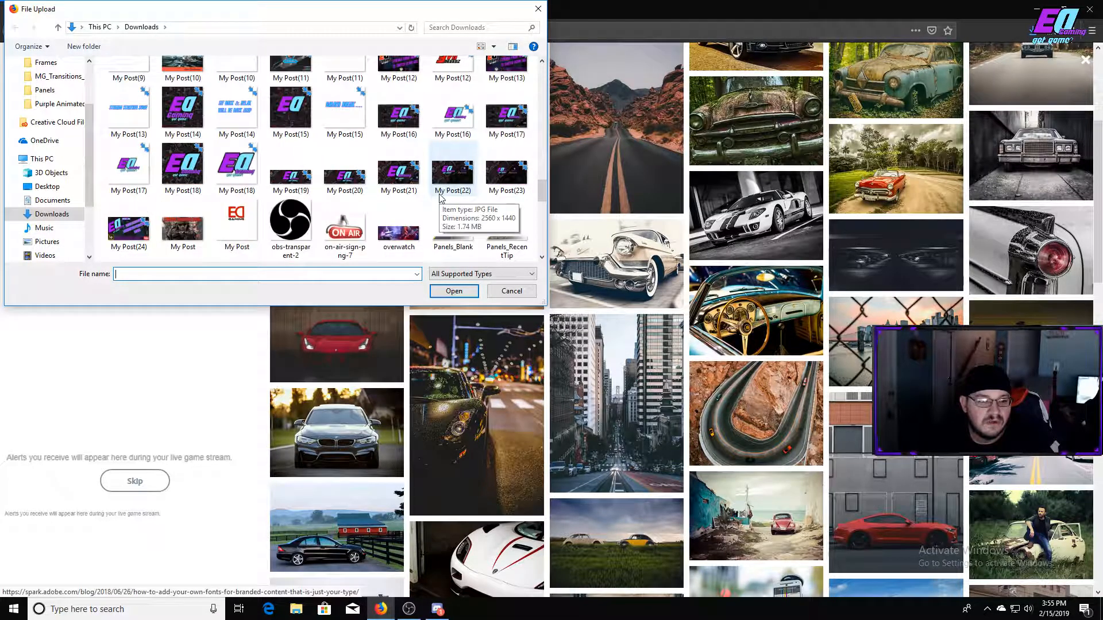
scroll(440, 197, down, 10)
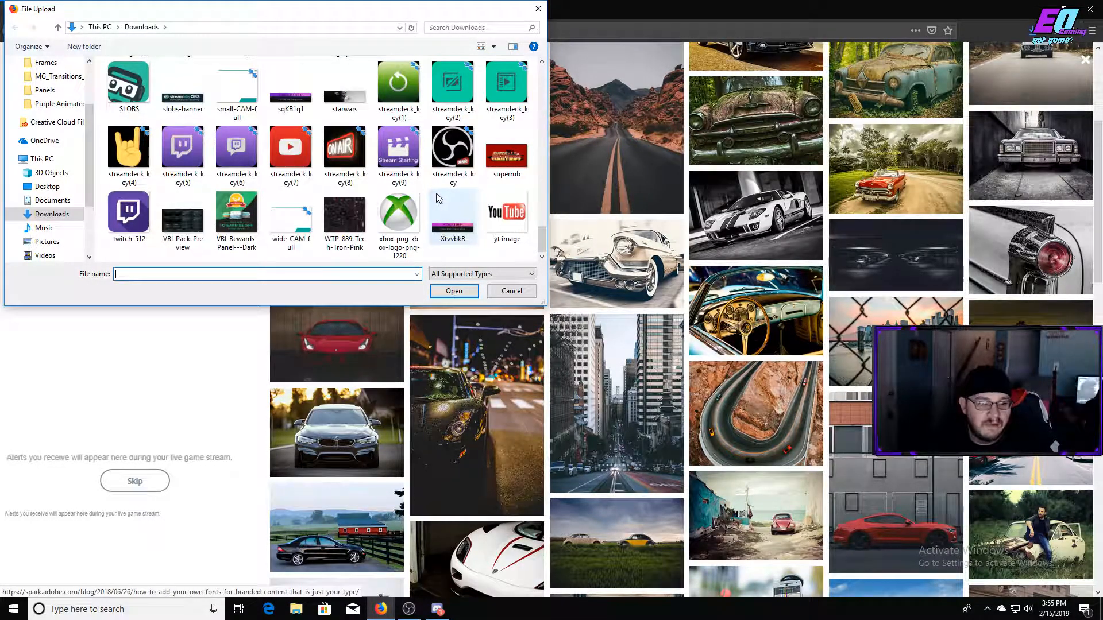
click(345, 221)
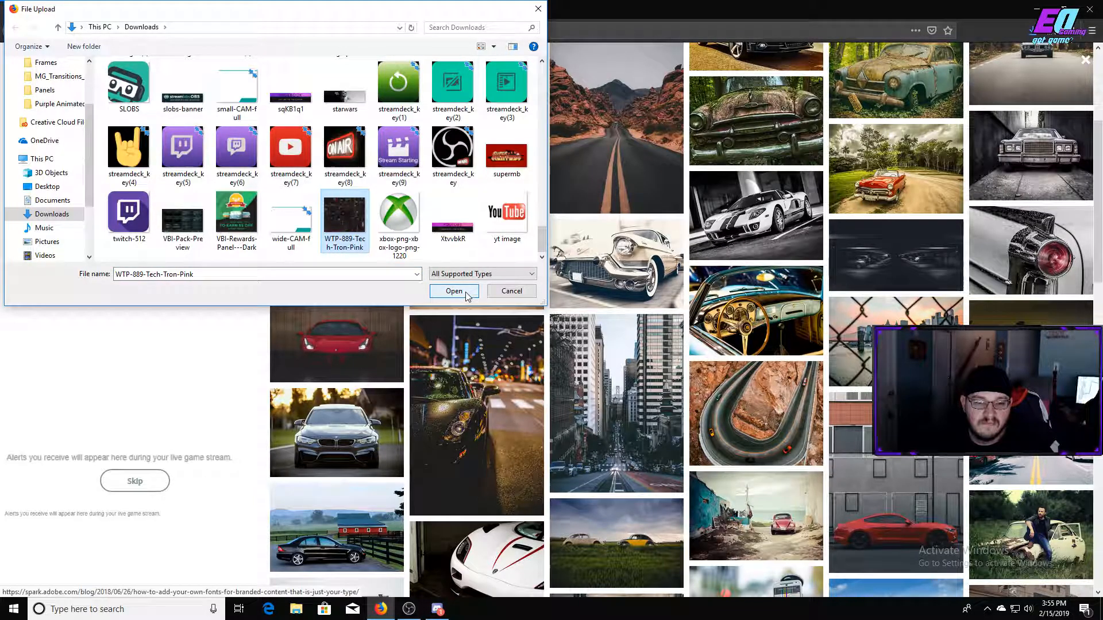
click(466, 294)
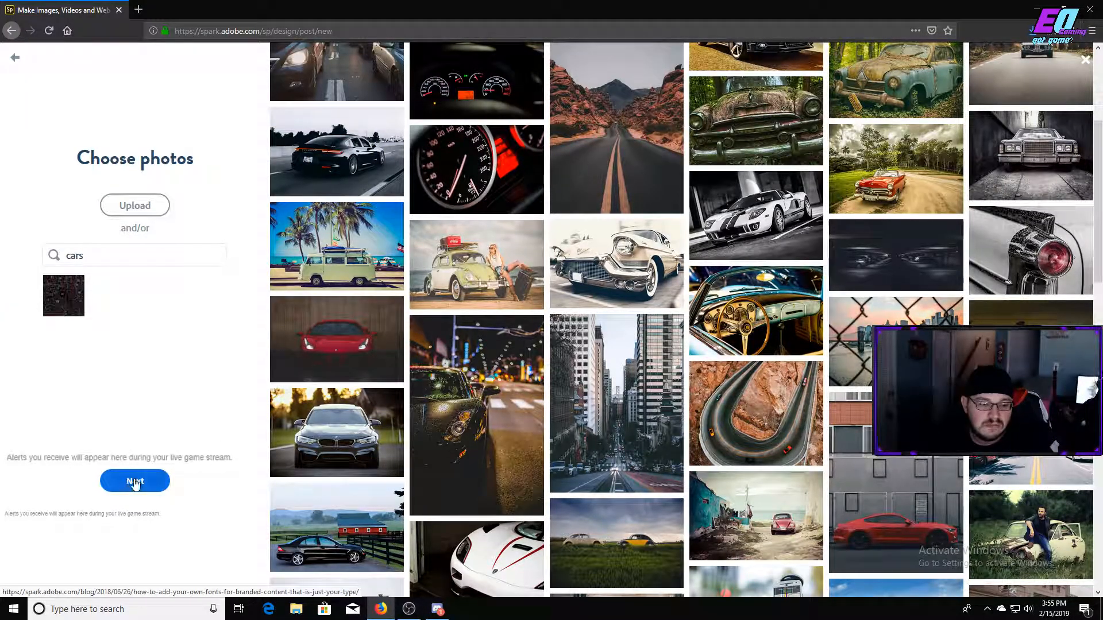
click(135, 483)
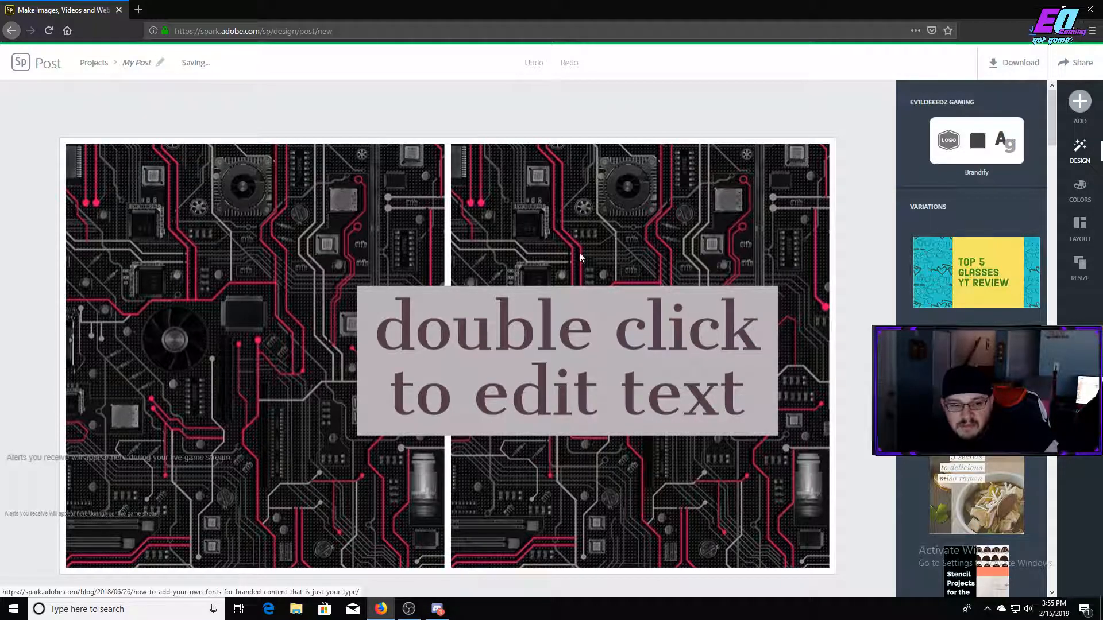
Delete the placeholder text box from the design.
click(500, 313)
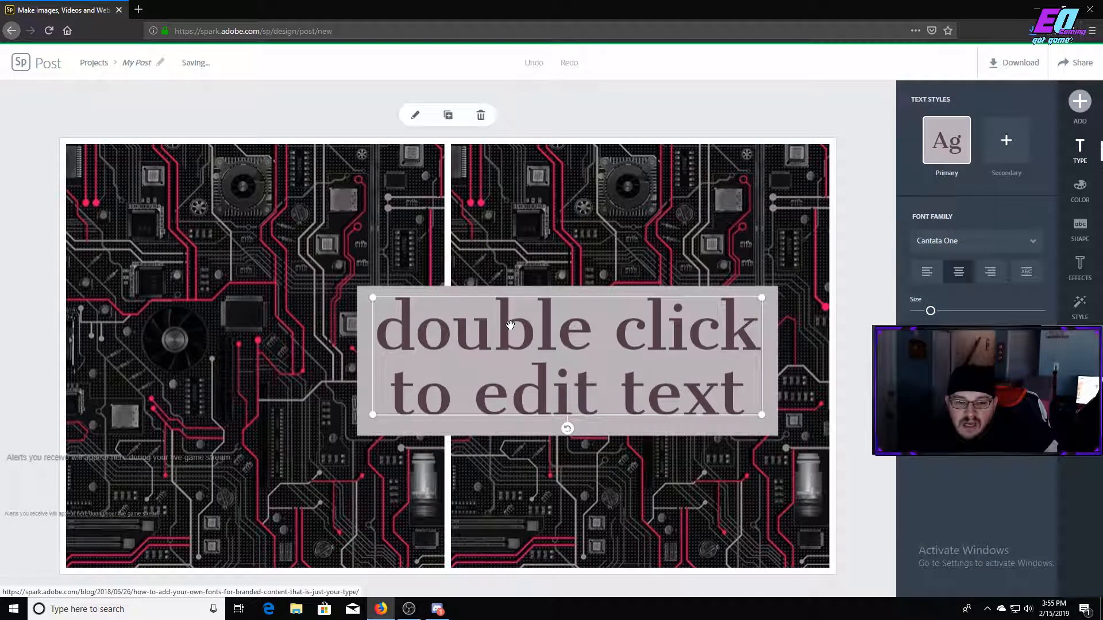
click(480, 117)
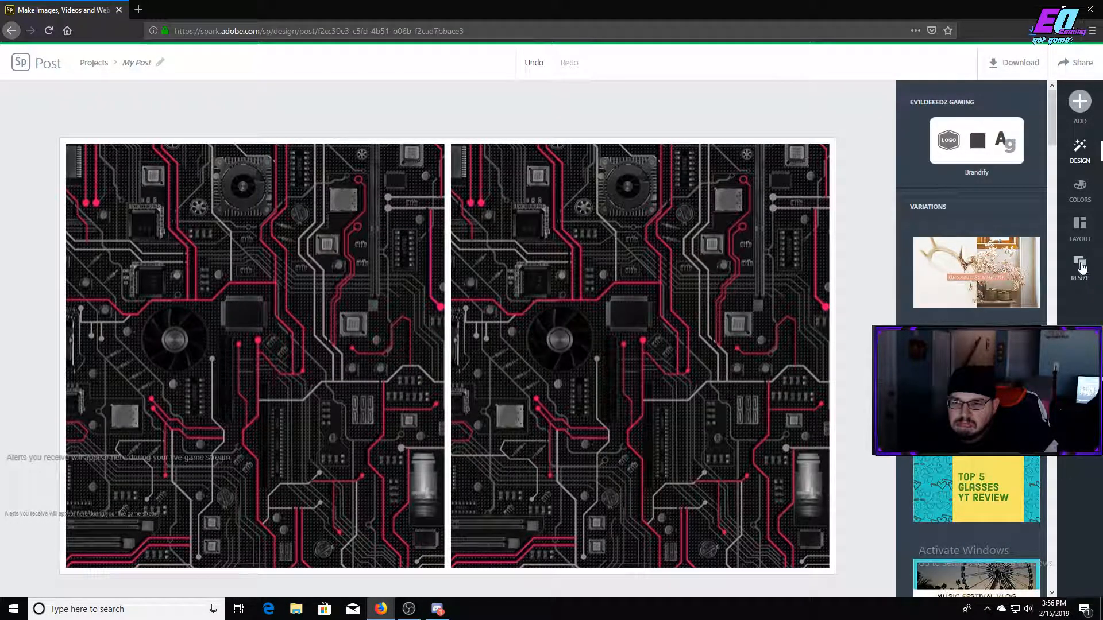
Browse the layout options and reduce the border and cell spacing around the images to their minimum.
click(1079, 228)
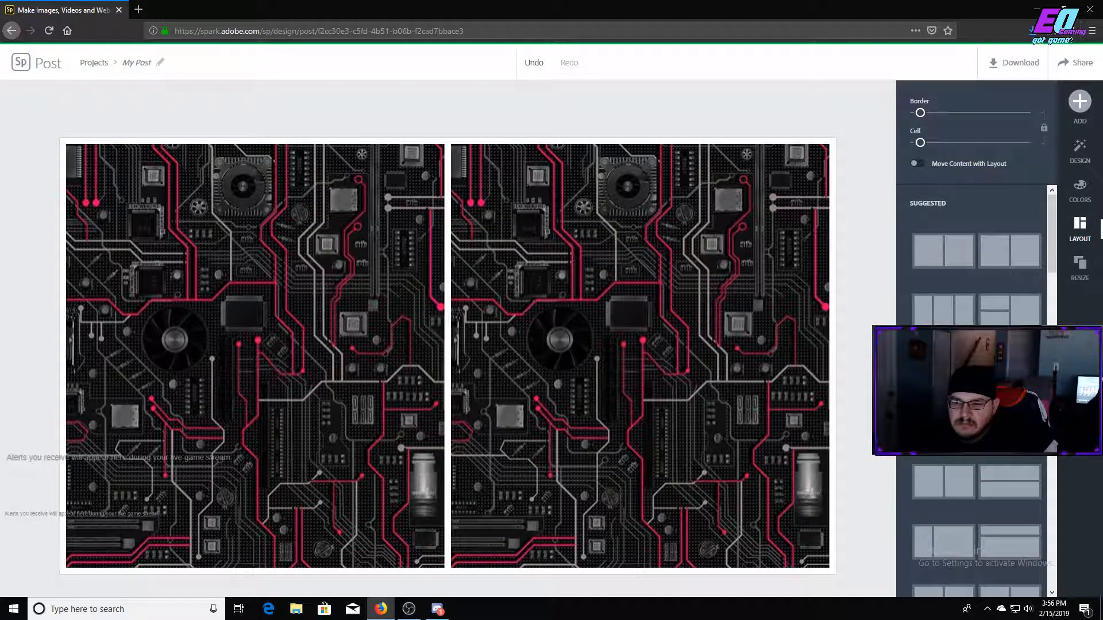
scroll(976, 402, down, 10)
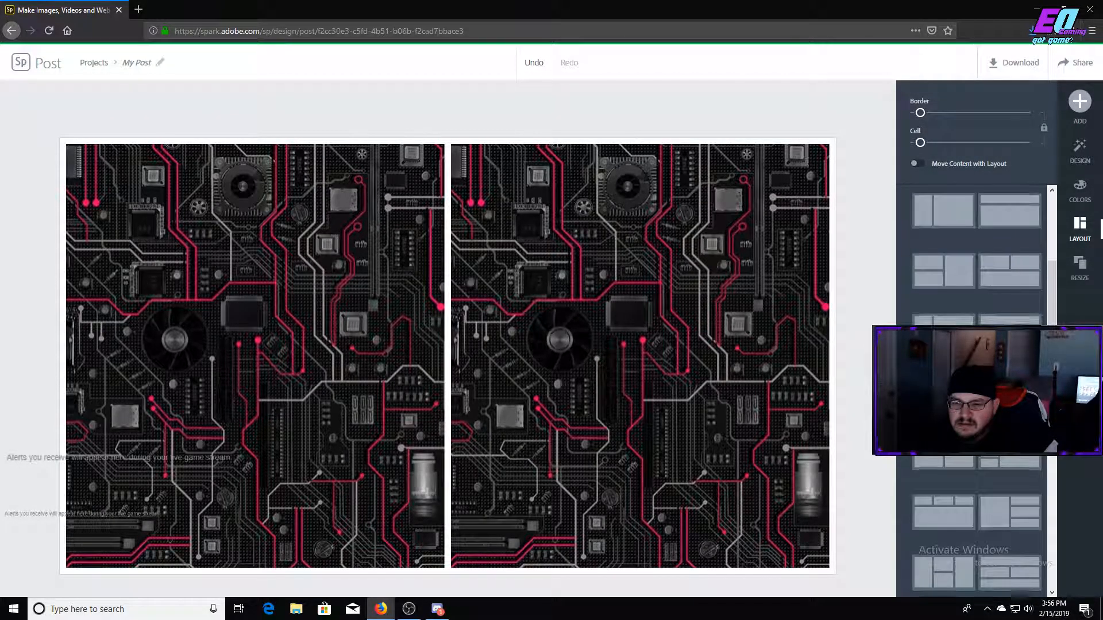
scroll(988, 437, down, 5)
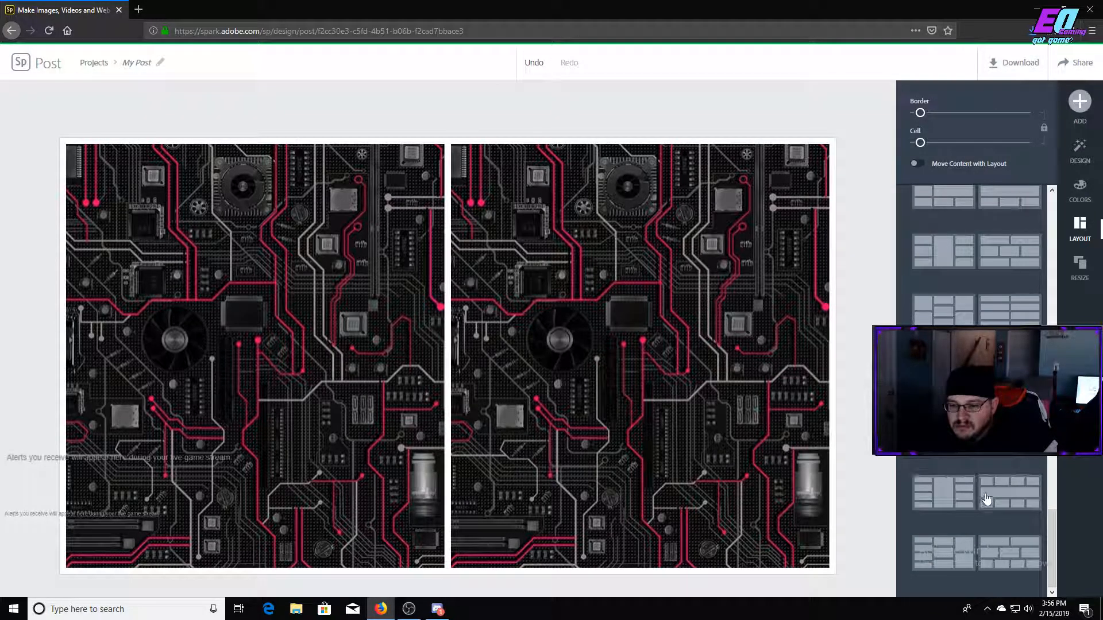
scroll(999, 461, down, 5)
scroll(999, 463, up, 15)
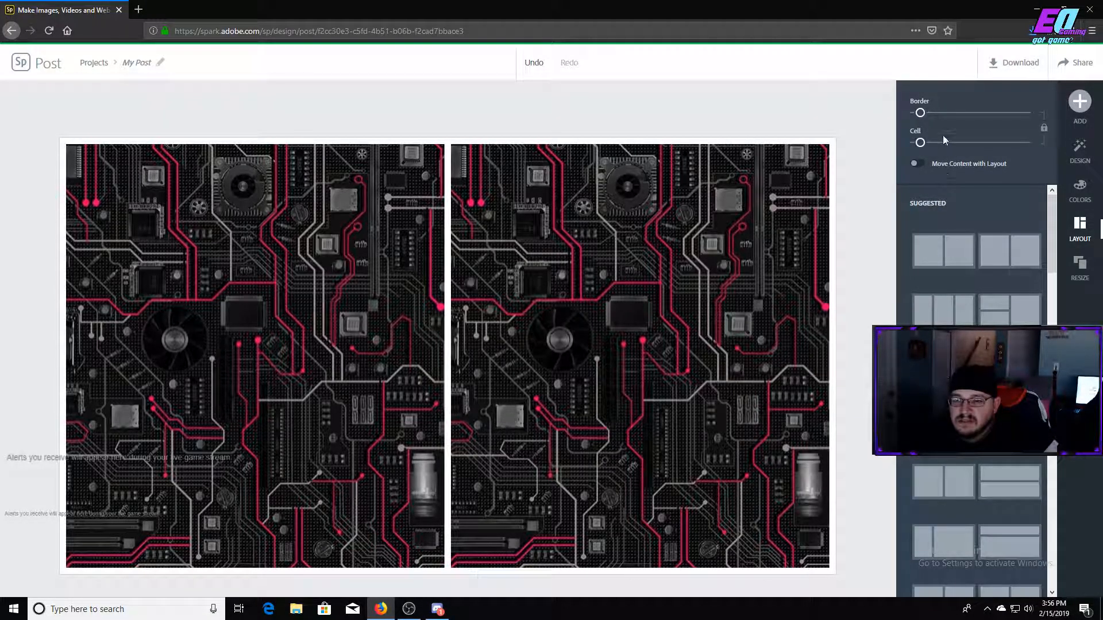
drag(920, 113, 897, 144)
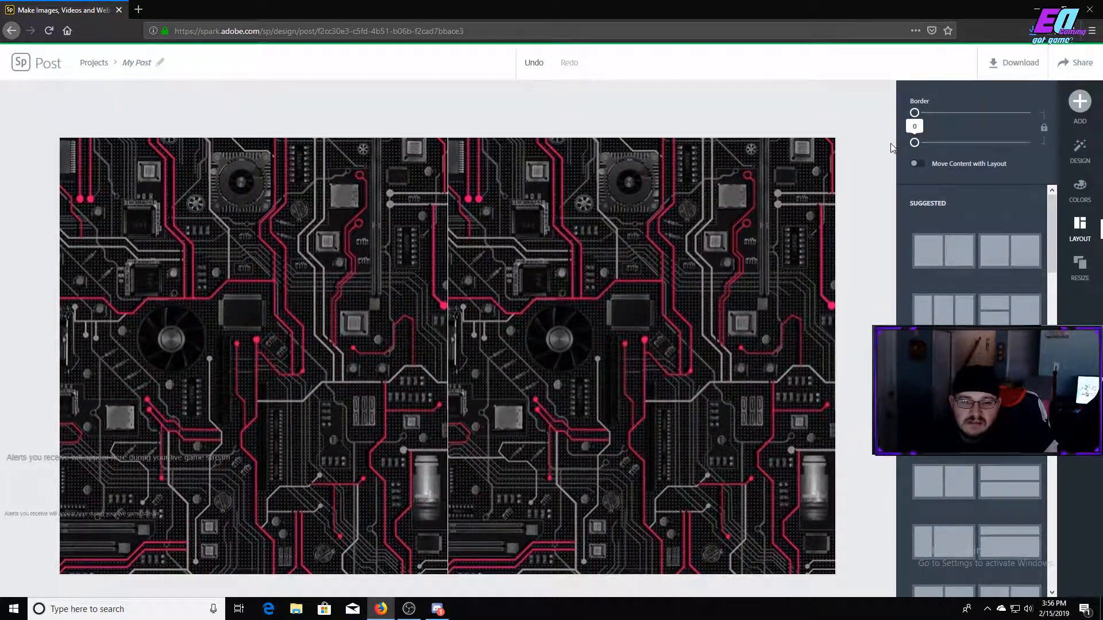
Resize the design to the Youtube channel art format from the social profile sizes.
click(1081, 265)
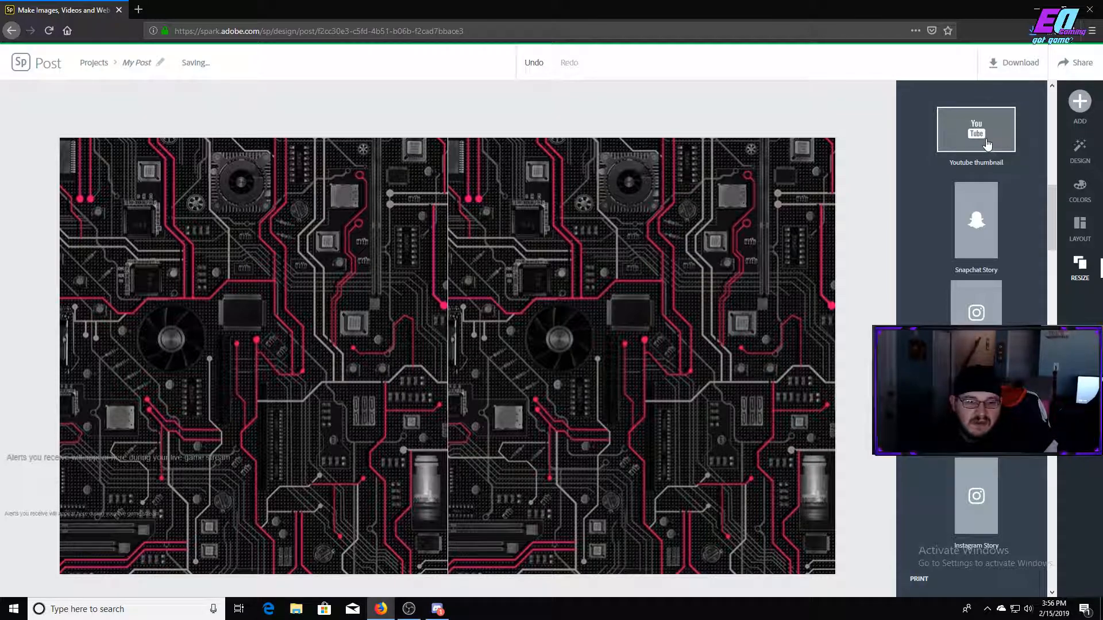
scroll(976, 345, down, 6)
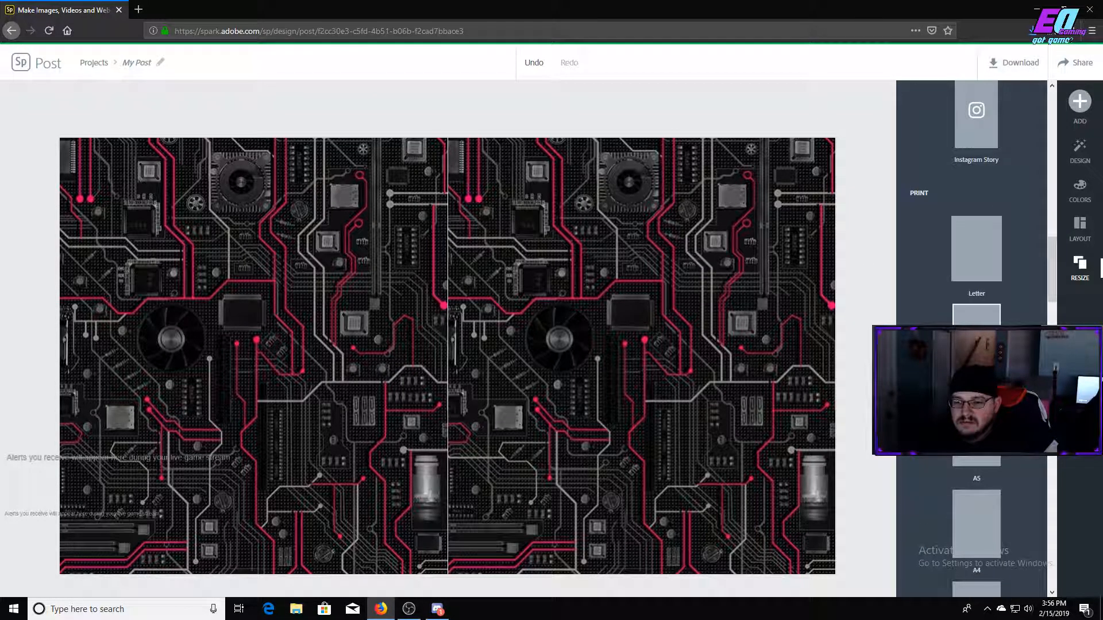
scroll(976, 345, down, 10)
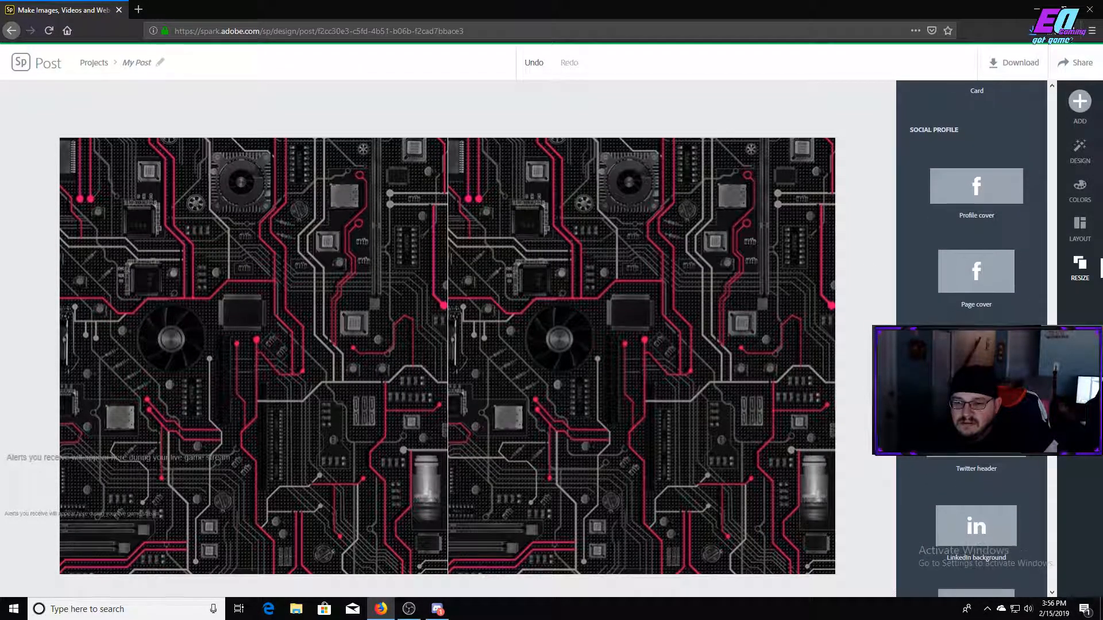
scroll(976, 236, down, 3)
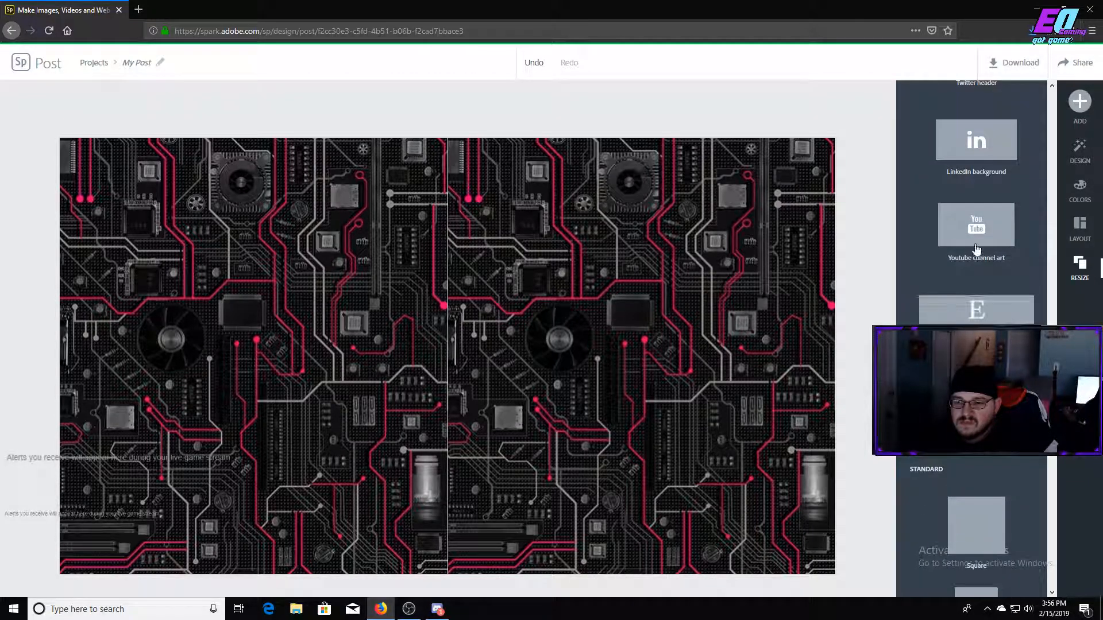
click(976, 233)
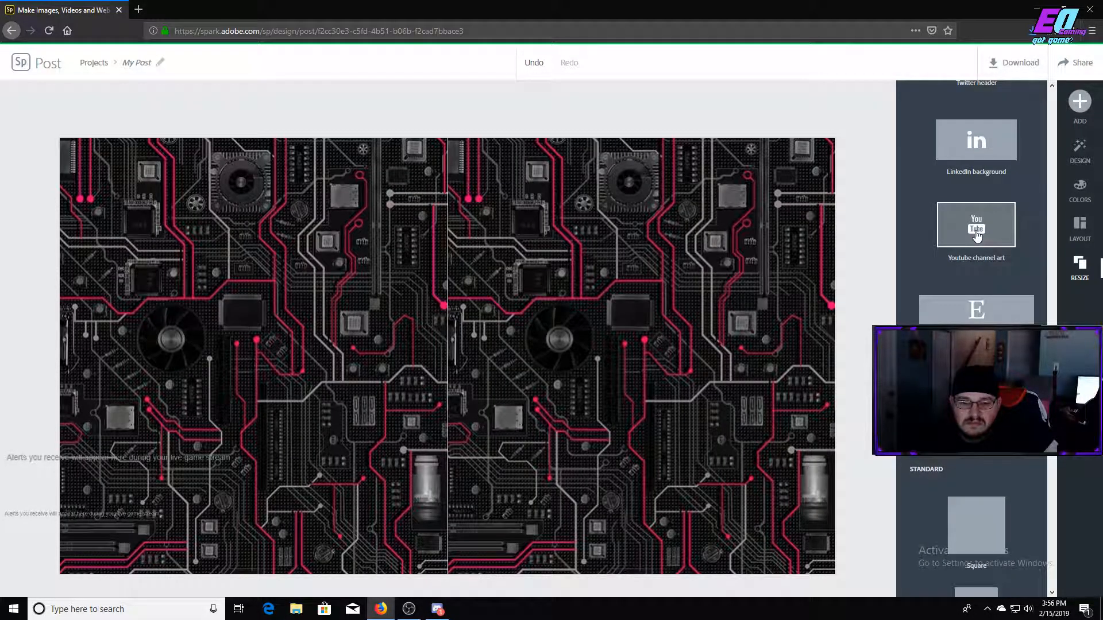
scroll(977, 229, up, 10)
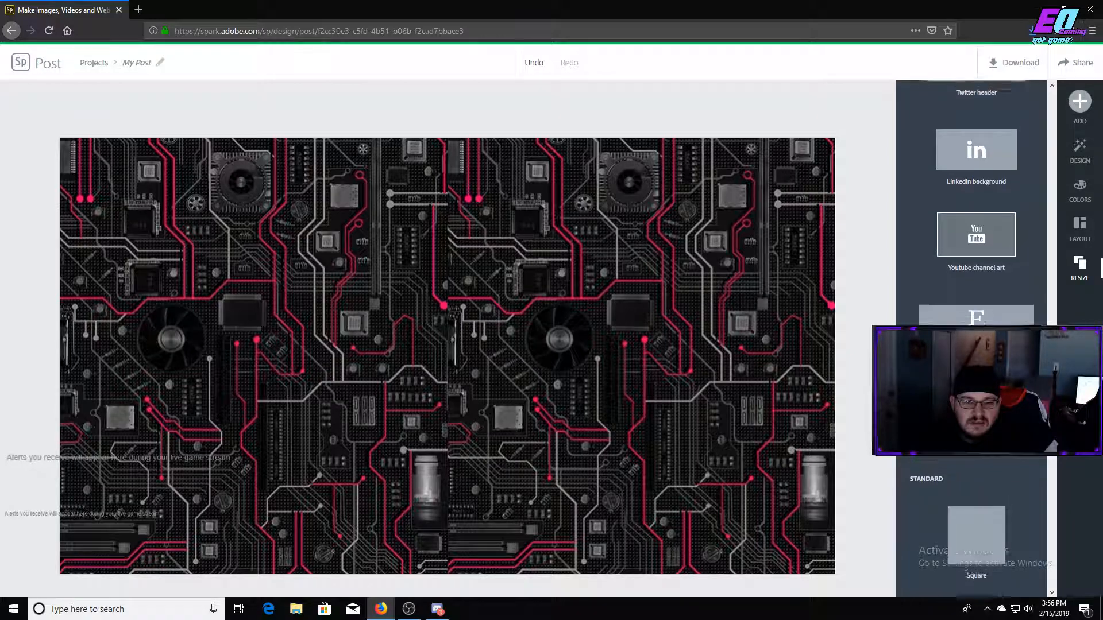
Delete the second image section of the layout so that a single circuit-board image fills the design.
click(710, 202)
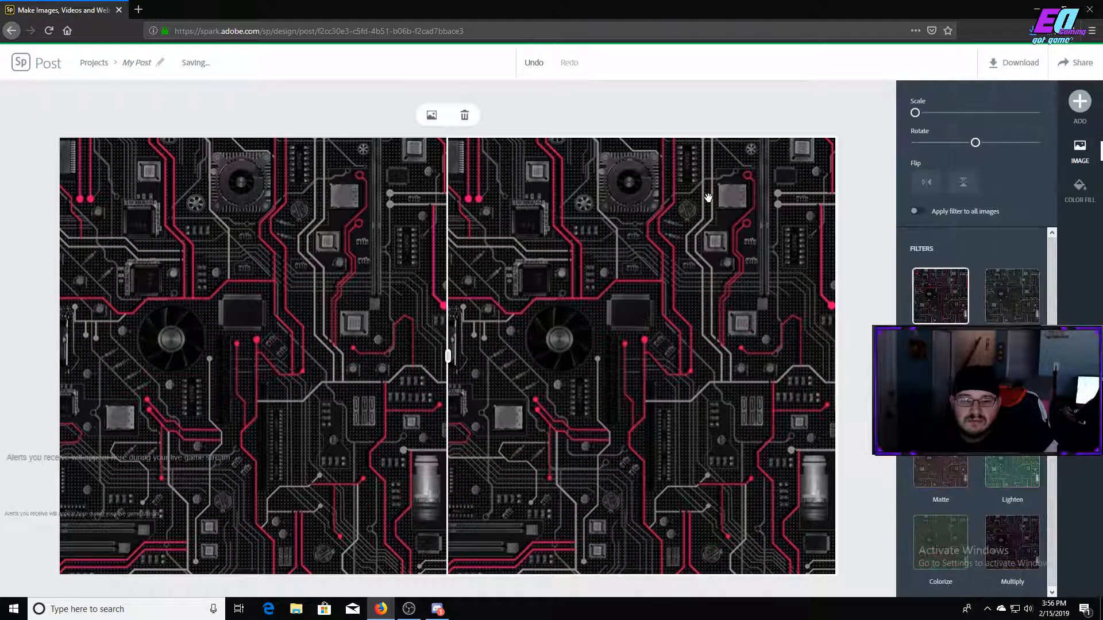
click(465, 115)
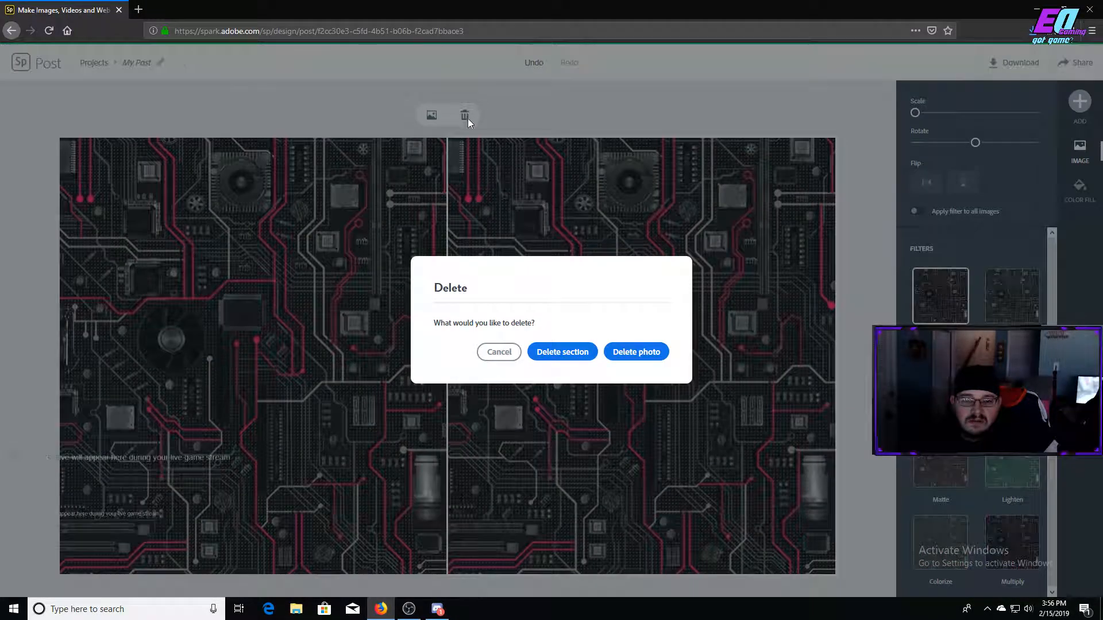
click(577, 354)
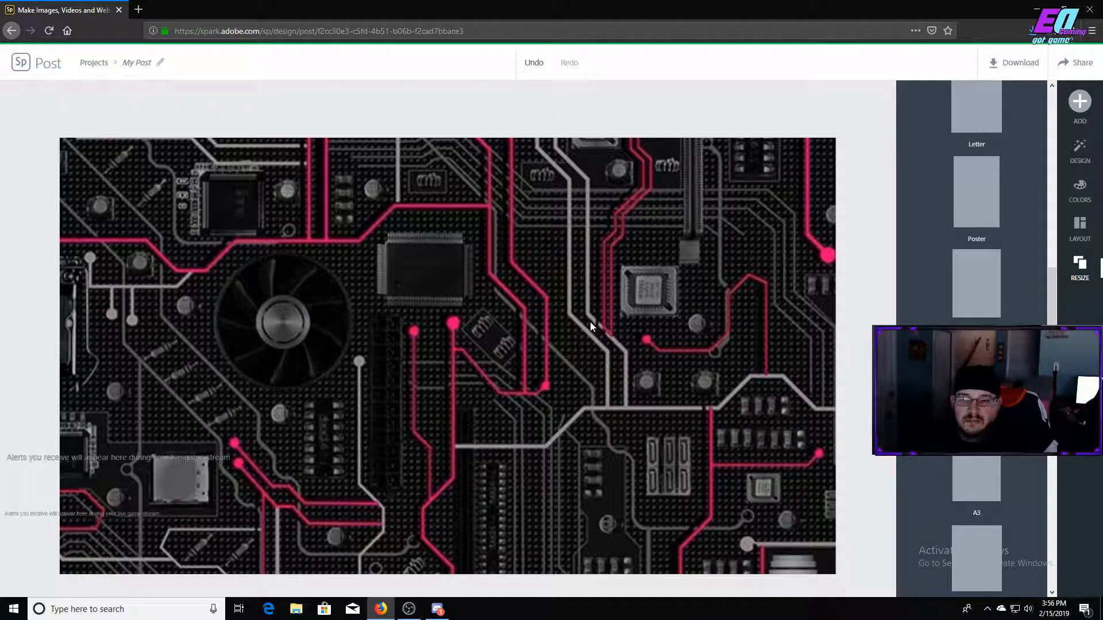
Resize the design to the Youtube thumbnail format from the social post sizes.
scroll(930, 287, up, 10)
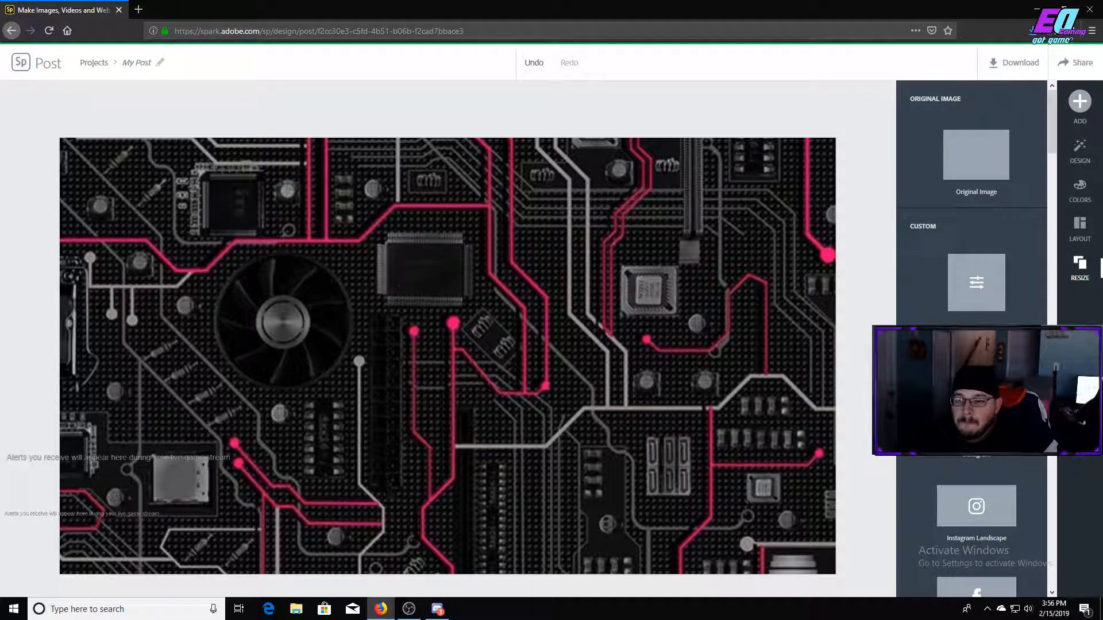
scroll(1032, 324, down, 7)
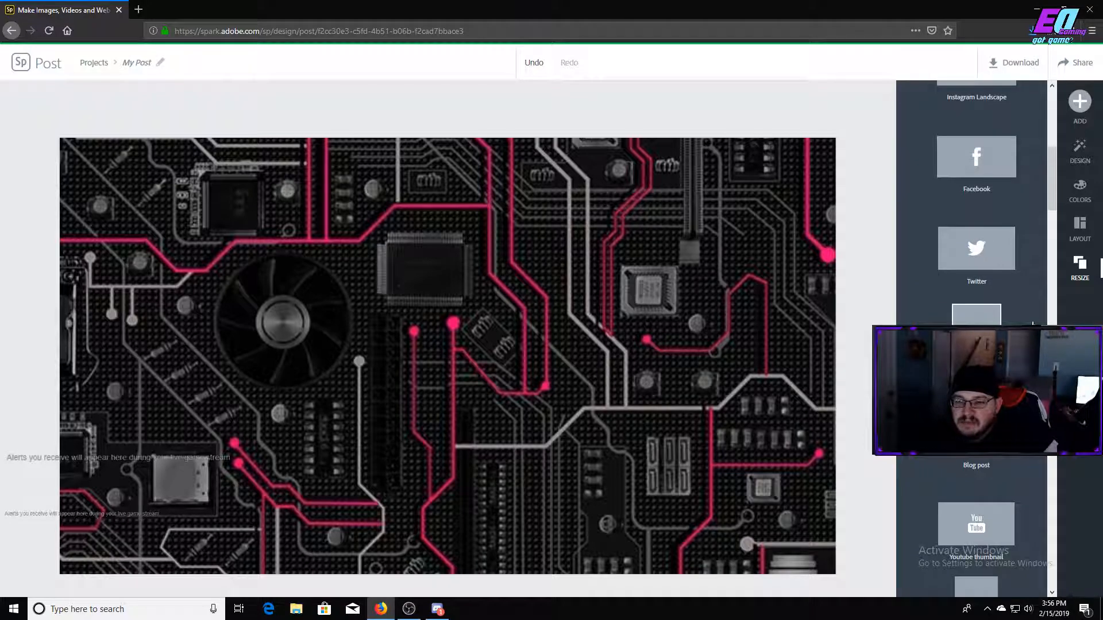
scroll(1031, 322, up, 7)
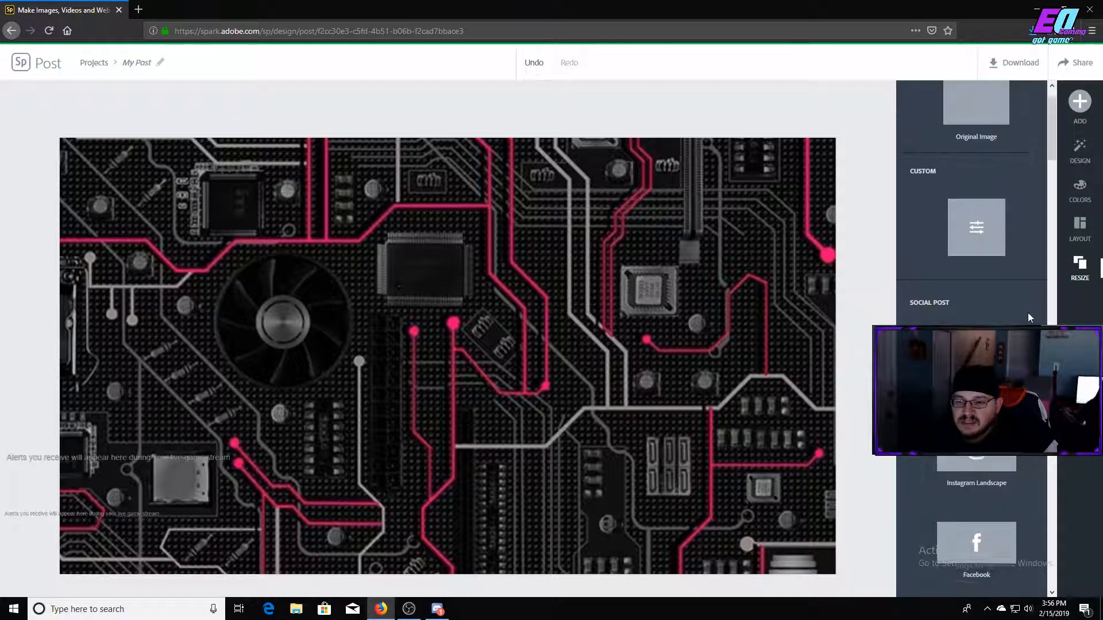
scroll(1028, 319, down, 7)
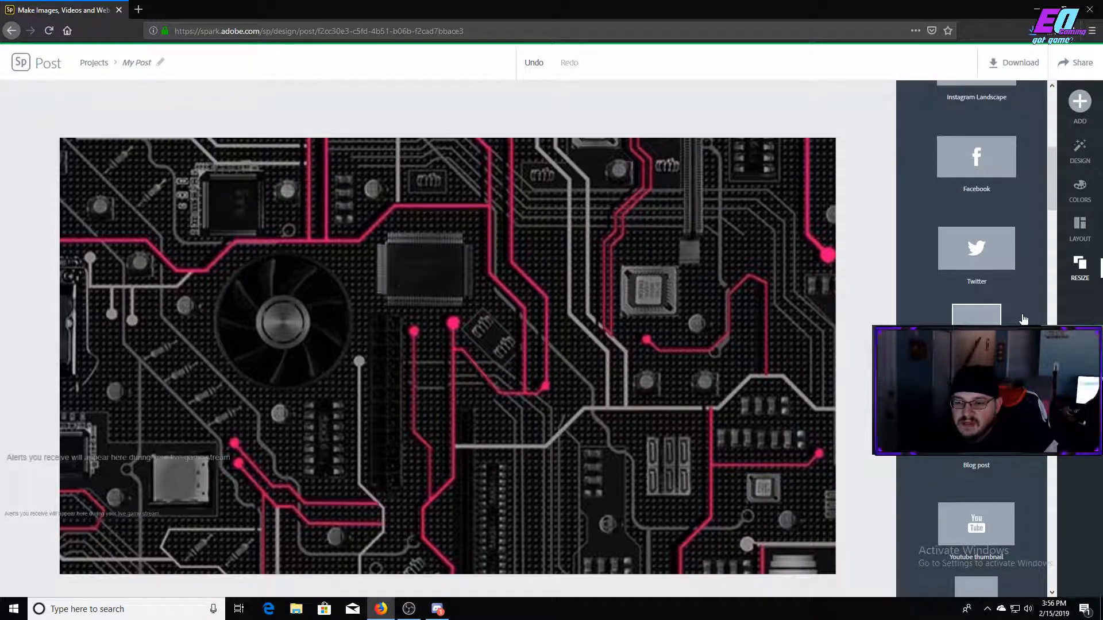
scroll(1023, 319, down, 5)
click(981, 213)
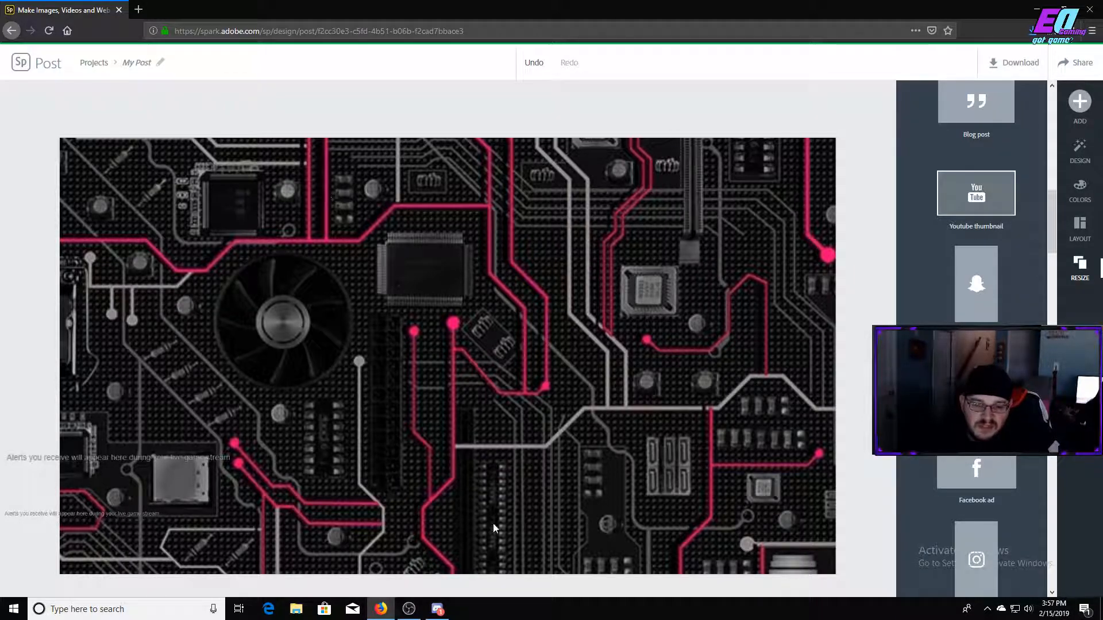
Upload the transparent My Post(18) logo image from the Downloads folder and add it to the design as a photo.
click(1079, 101)
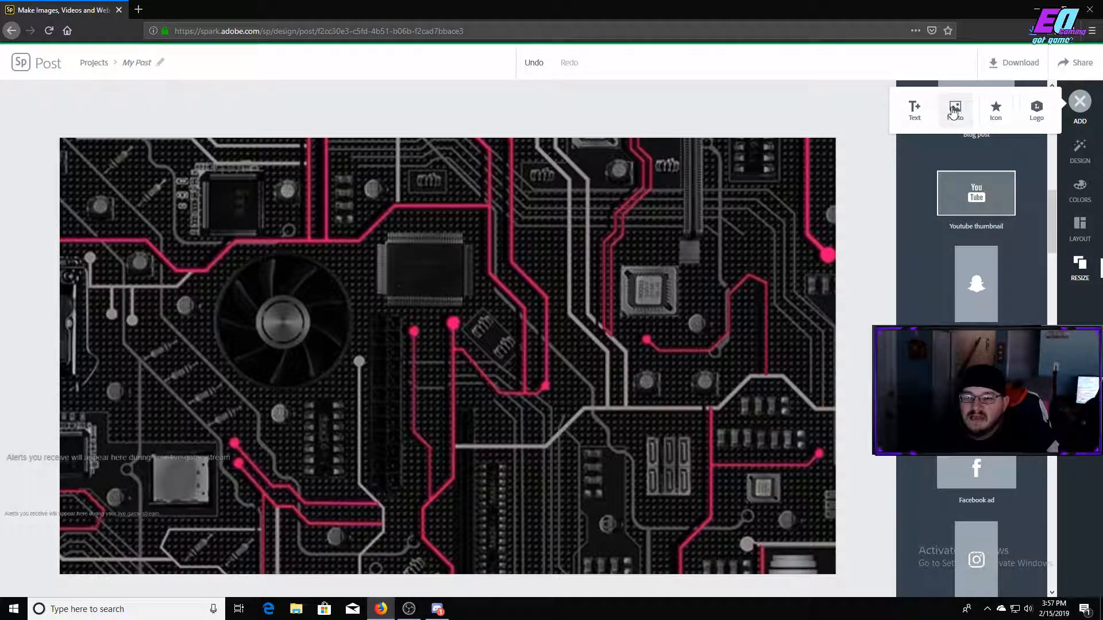
click(954, 110)
click(977, 139)
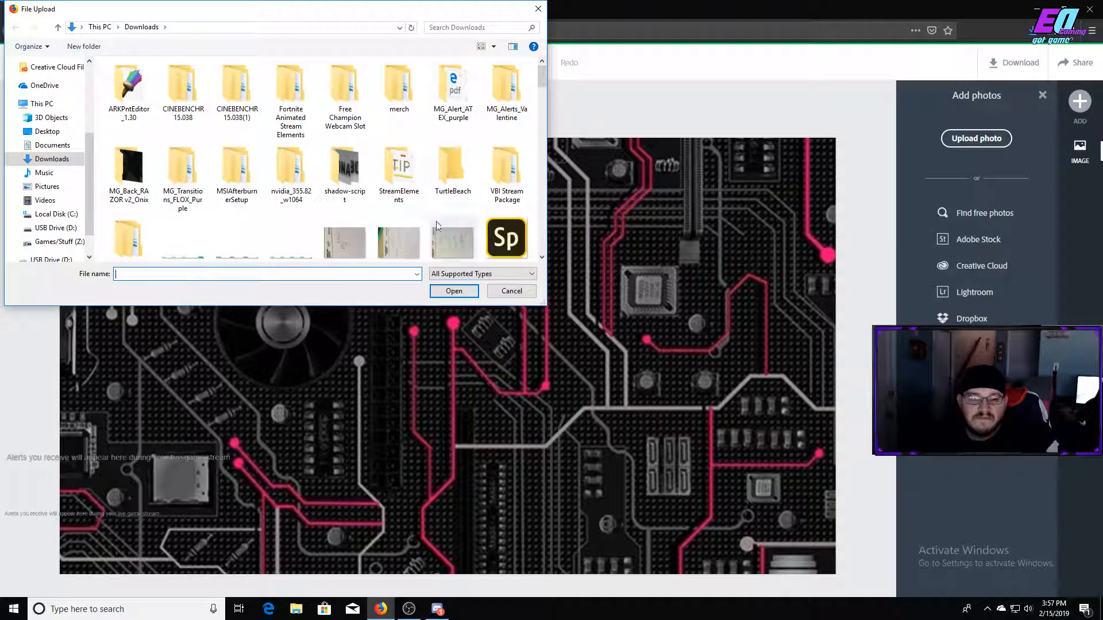
scroll(377, 166, down, 12)
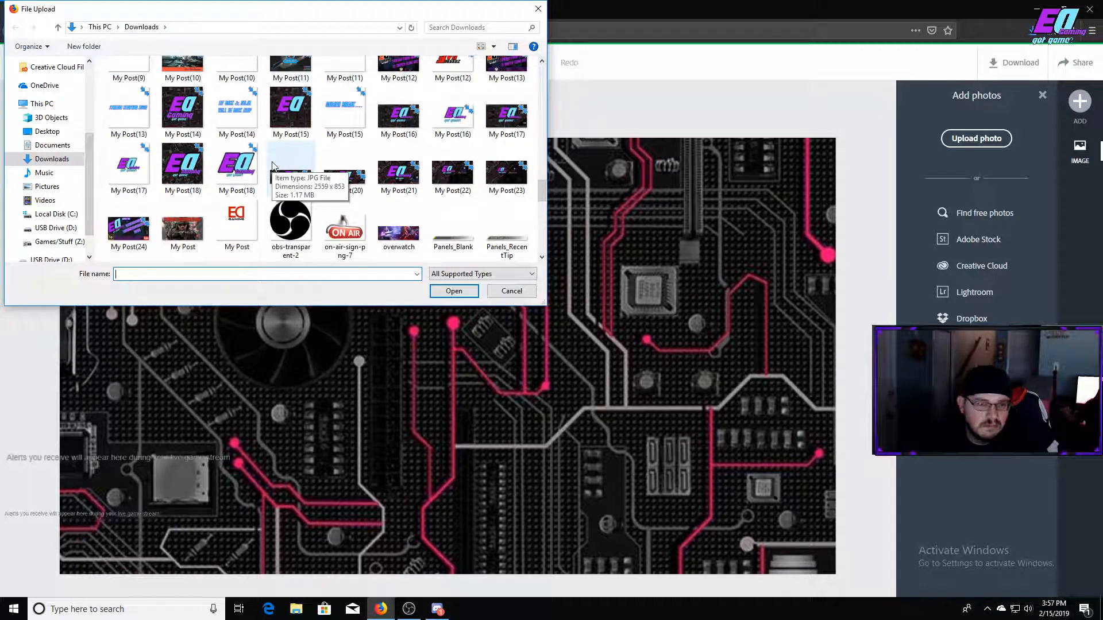
click(246, 174)
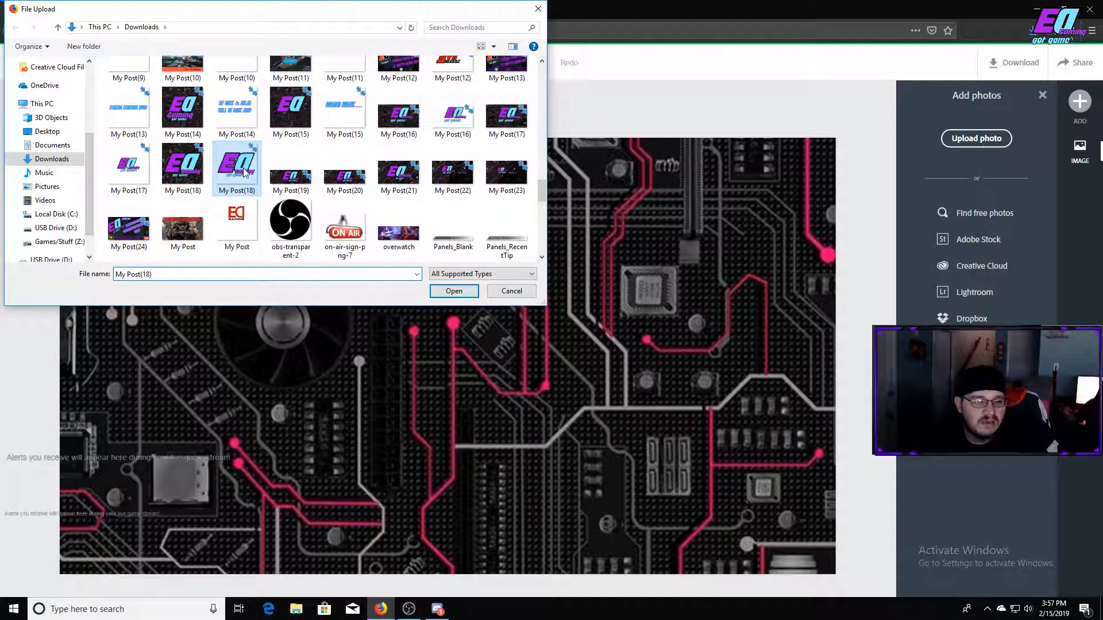
click(452, 290)
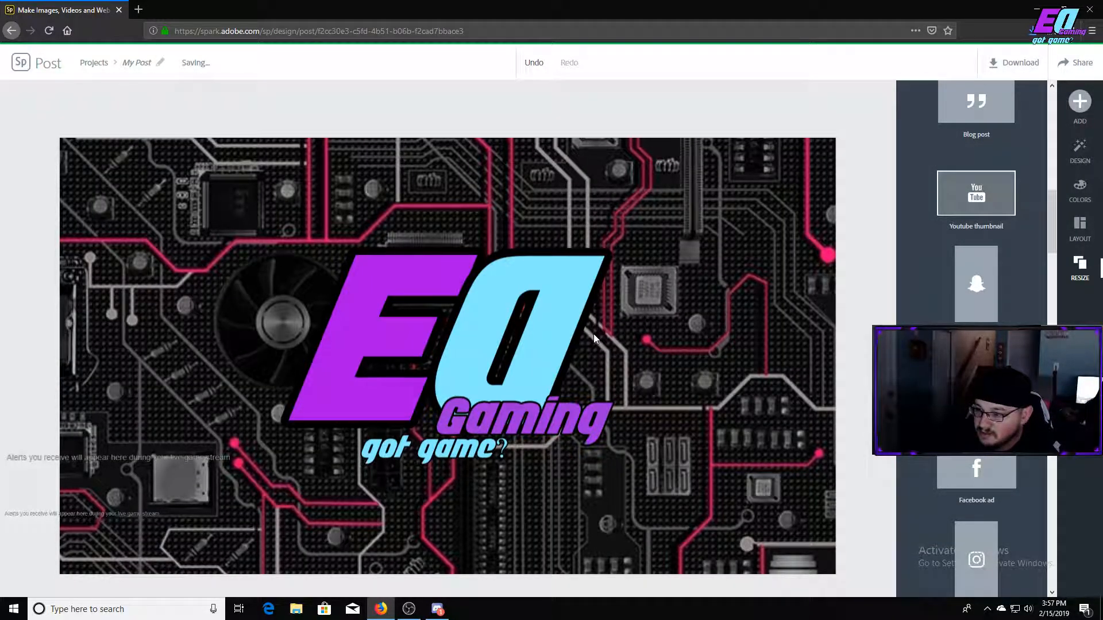
Move the EQ Gaming logo to the upper left of the design and tilt it counter-clockwise.
click(490, 358)
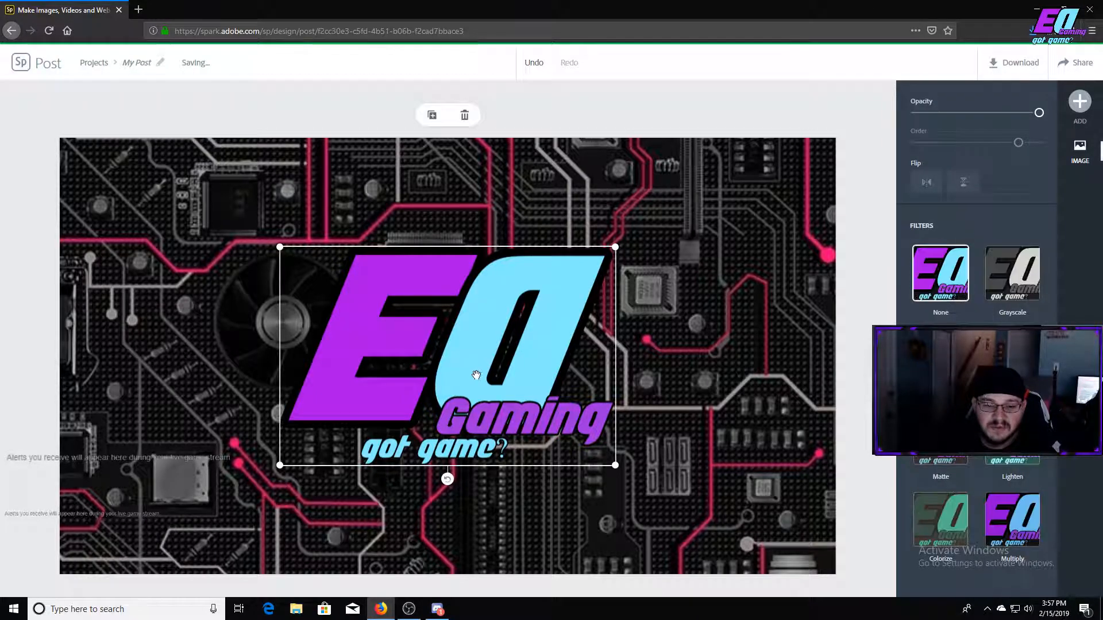
drag(462, 391, 271, 328)
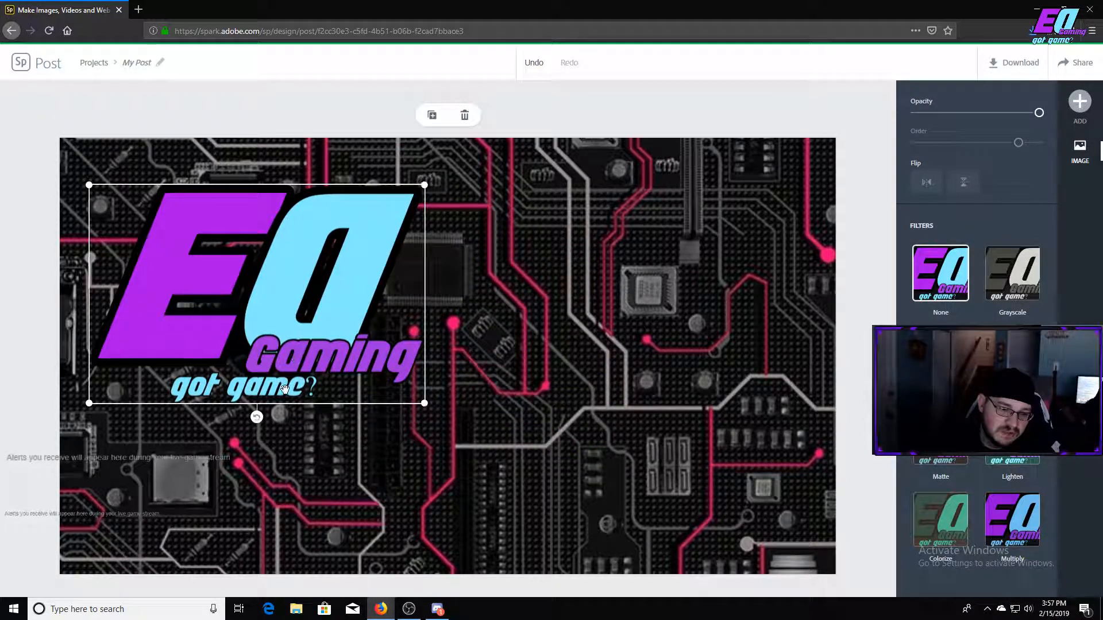
drag(264, 421, 303, 408)
drag(325, 332, 275, 338)
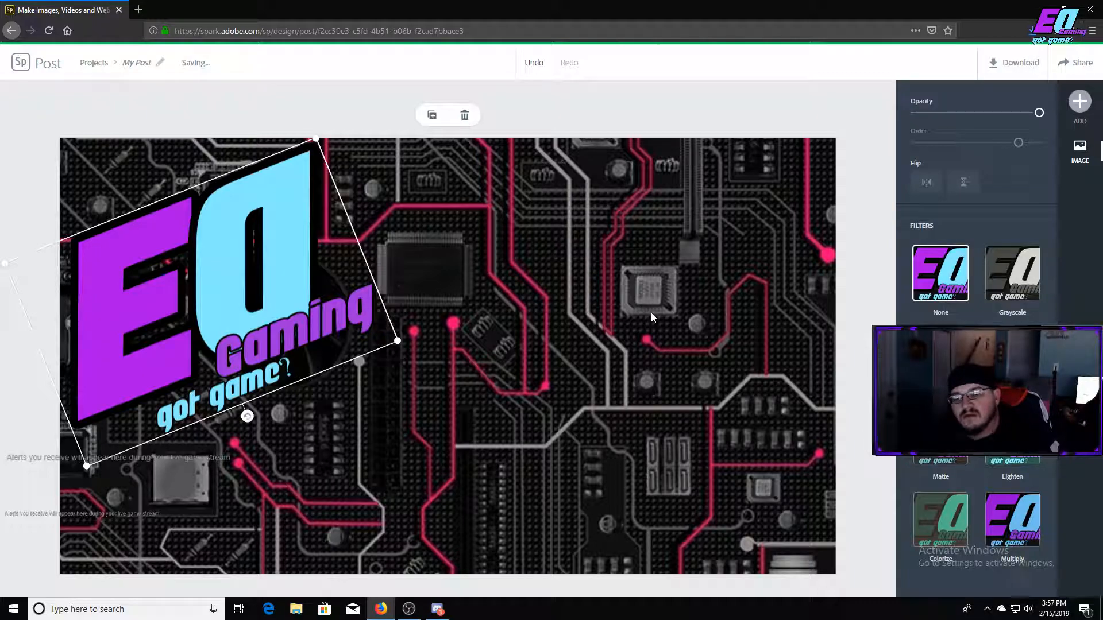
click(698, 177)
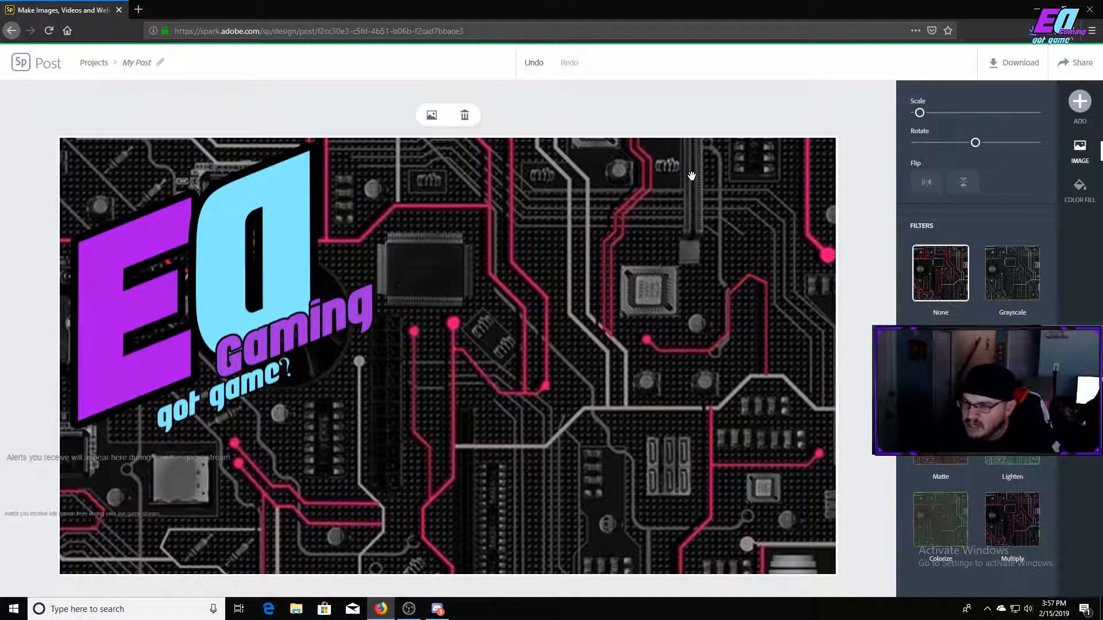
Add a text box reading "How to:" to the design.
click(1080, 102)
click(914, 108)
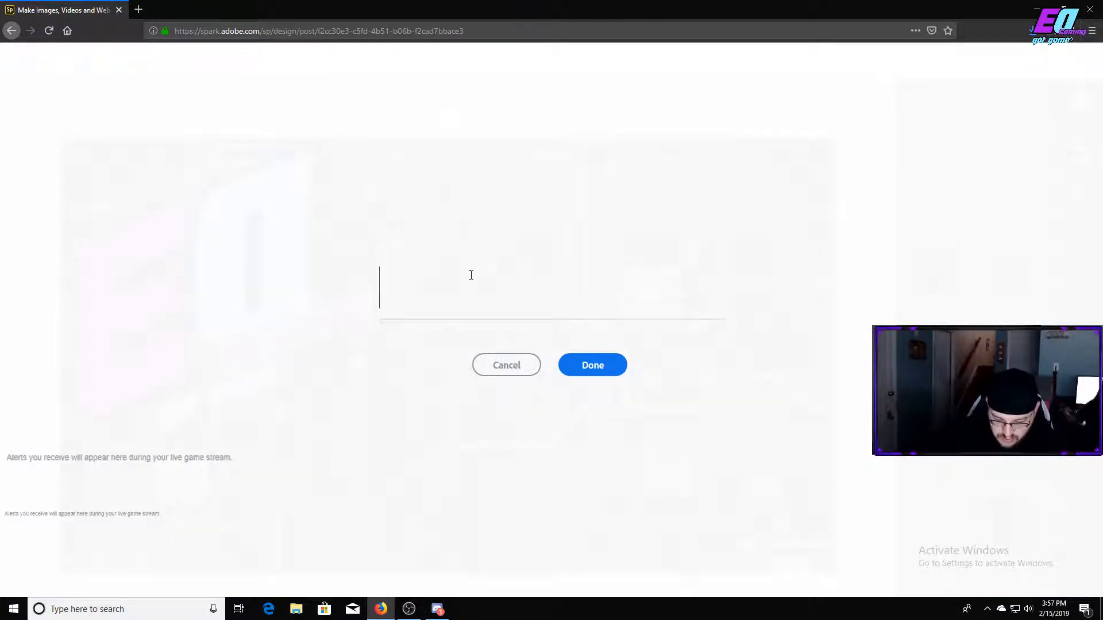
text(how)
key(BackSpace)
key(BackSpace)
key(BackSpace)
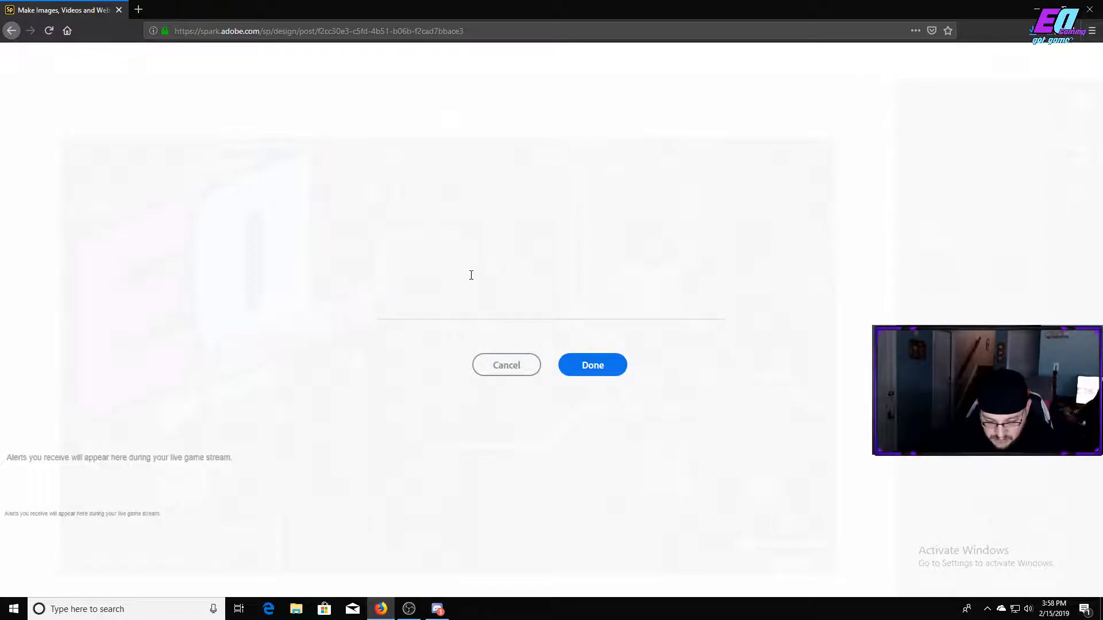
text(How to:)
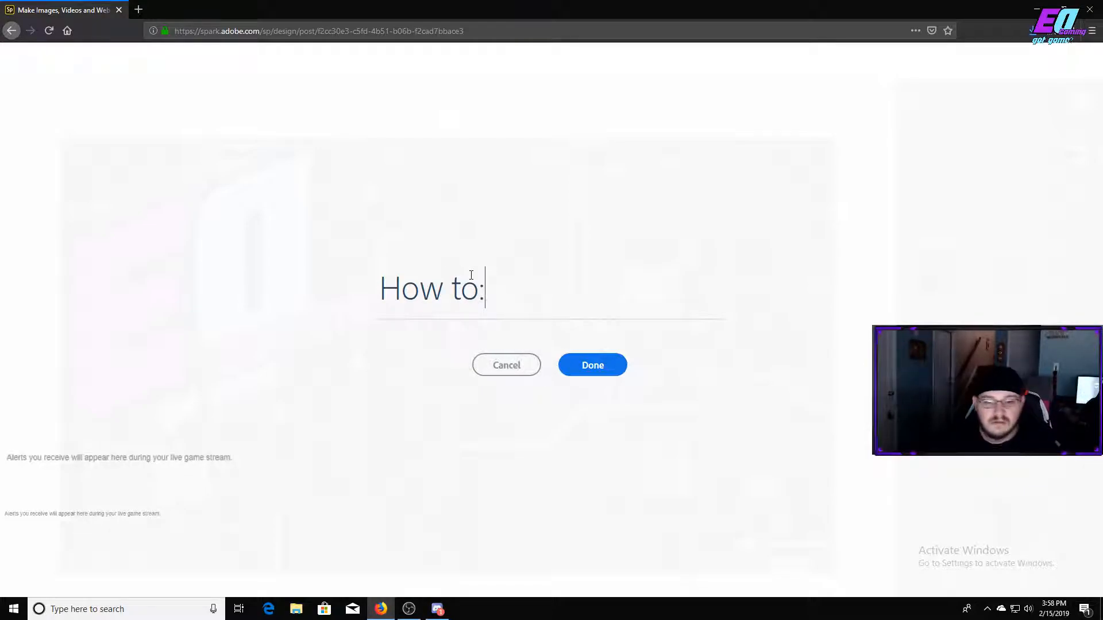
click(577, 366)
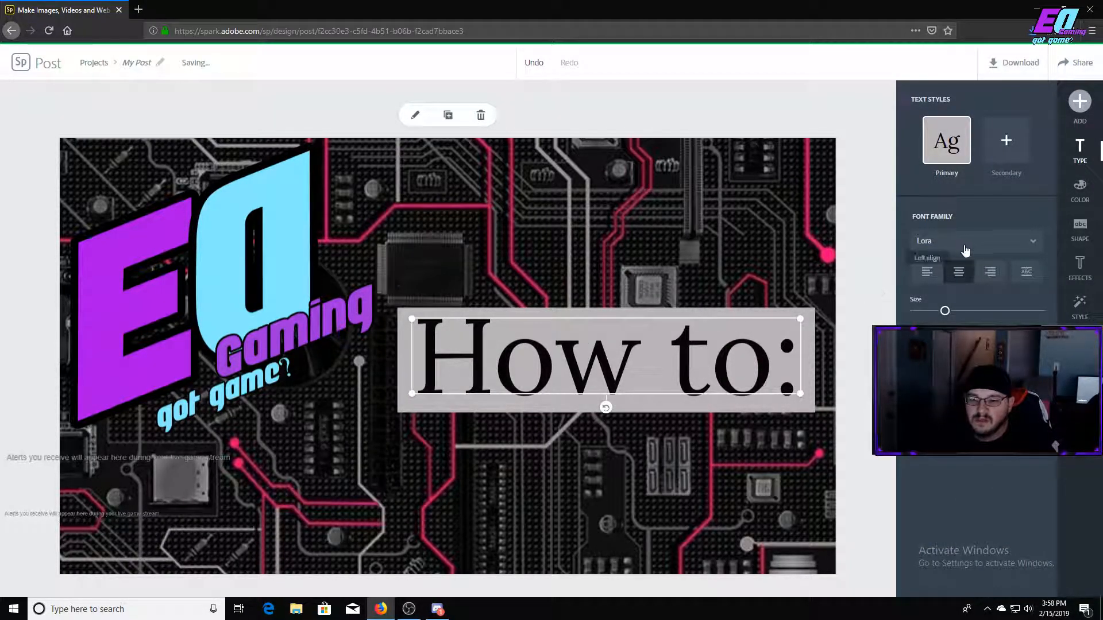
Set the font of the "How to:" text to Urae Nium Regular.
click(976, 246)
scroll(976, 298, up, 10)
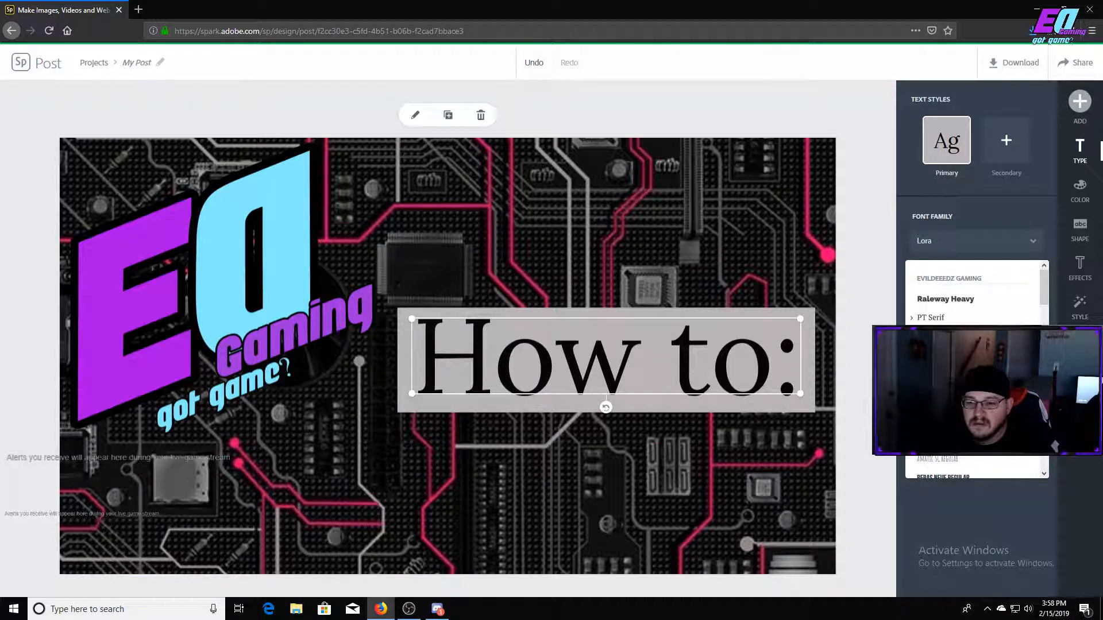
click(948, 337)
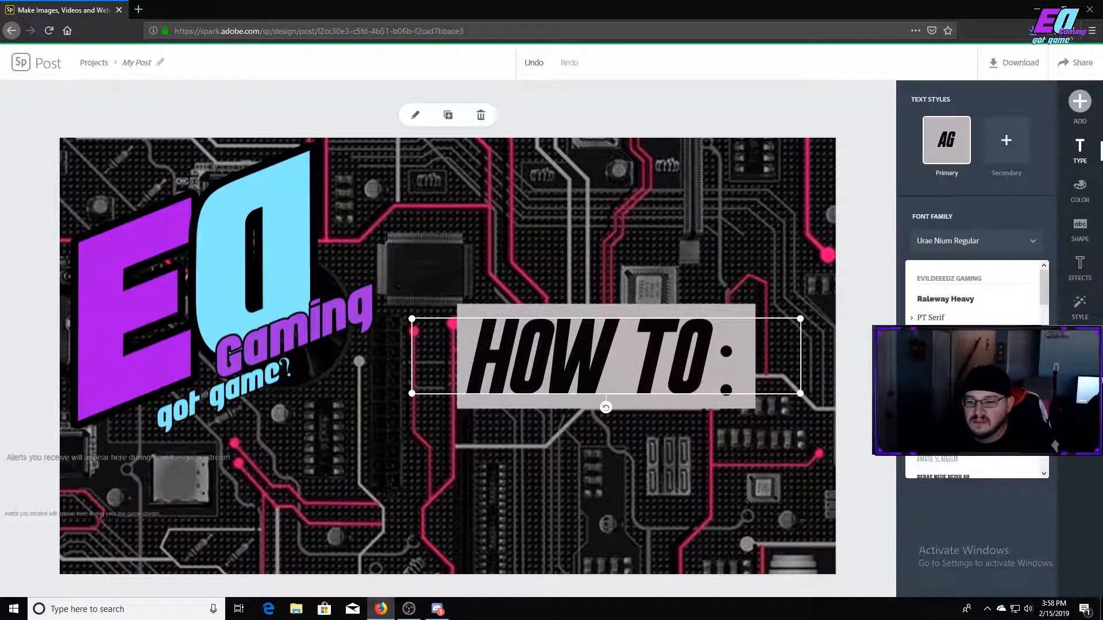
Move the "How to:" heading near the design's top edge beside the logo and adjust its text size and box width.
drag(648, 365, 584, 224)
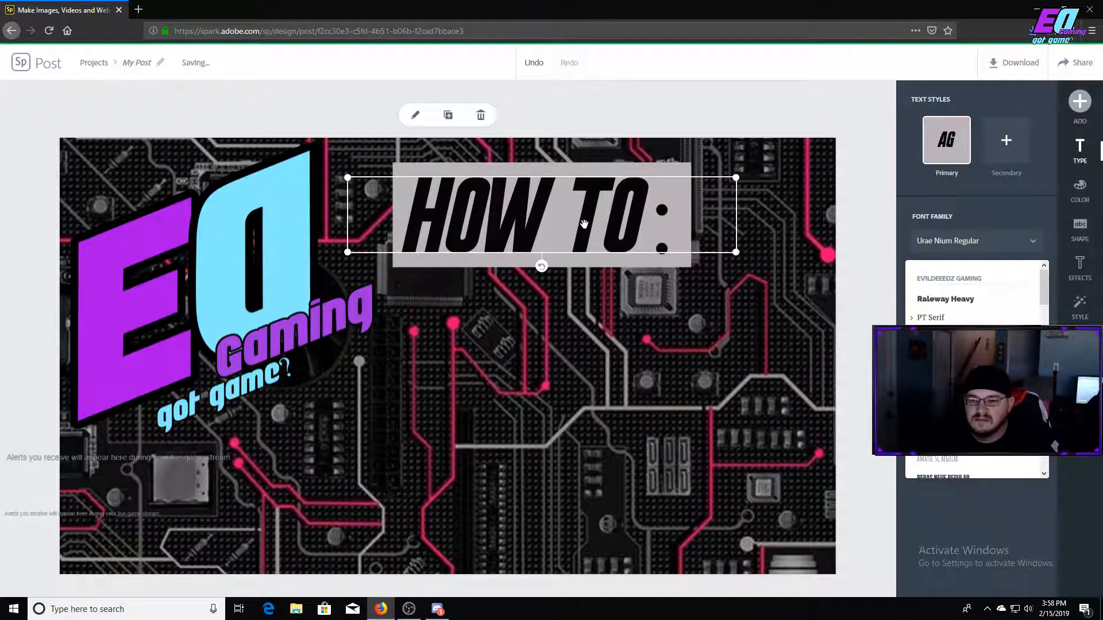
click(1013, 509)
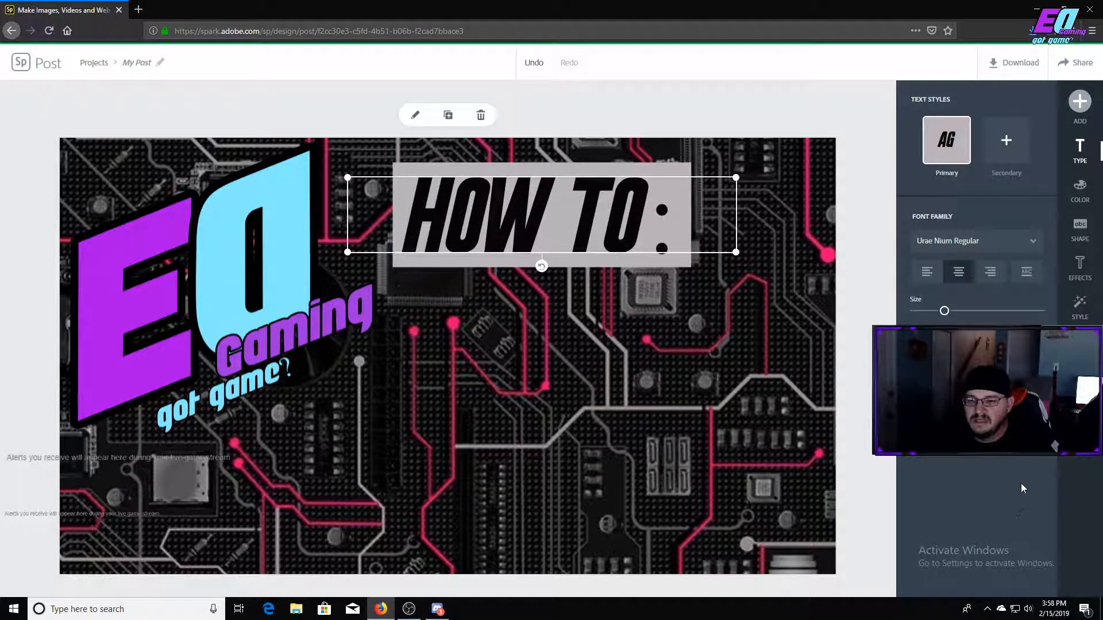
mouse_move(941, 308)
mouse_down()
mouse_move(970, 313)
mouse_move(936, 312)
mouse_up()
drag(741, 244, 703, 241)
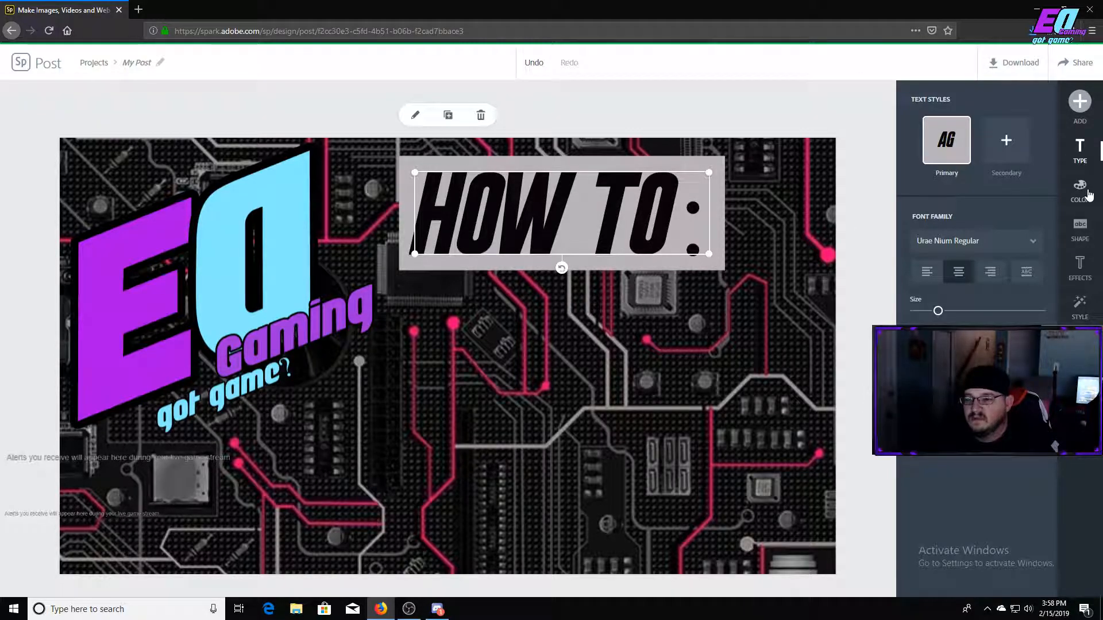
Recolour the "How to:" heading to purple text on a black background shape and deselect it.
click(1073, 195)
click(936, 385)
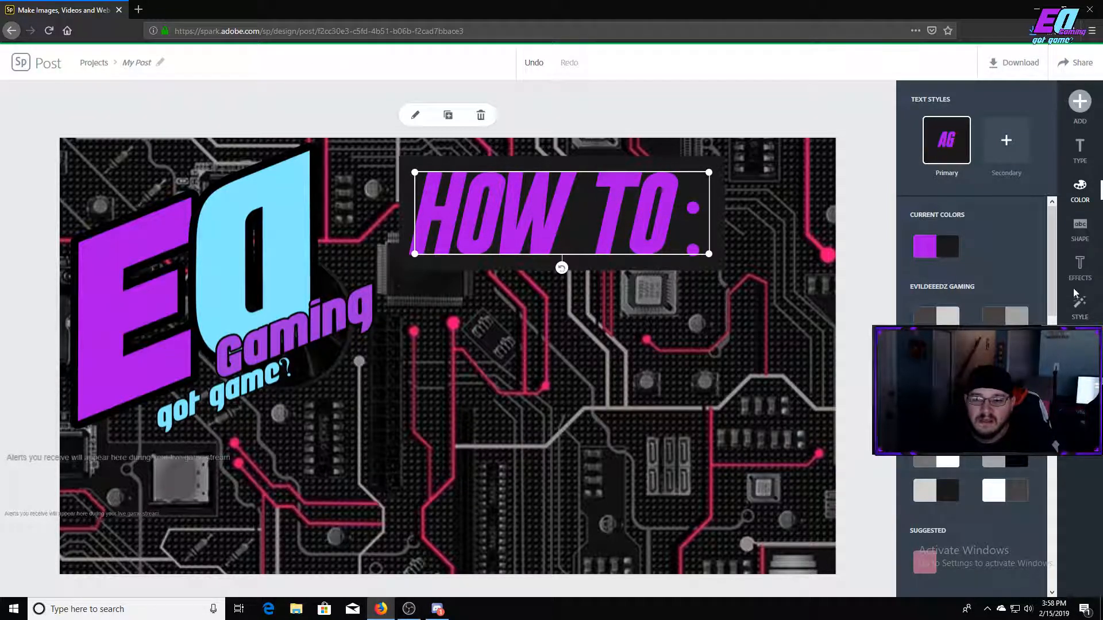
click(651, 357)
Add a new text box reading "Create thumbnails for youtube" to the design.
click(1080, 101)
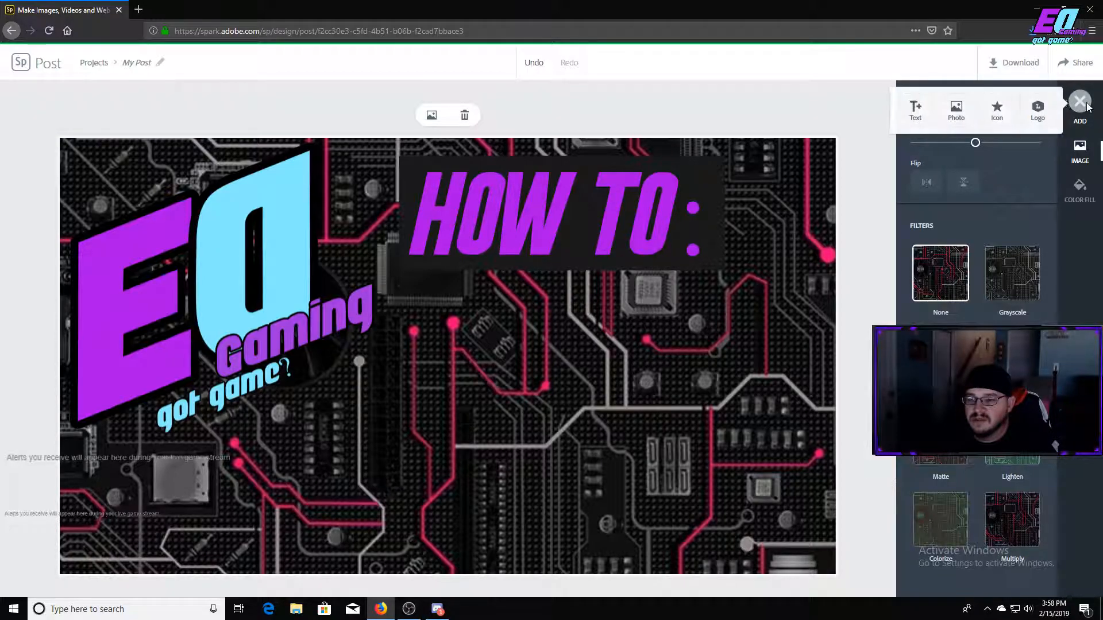
click(914, 109)
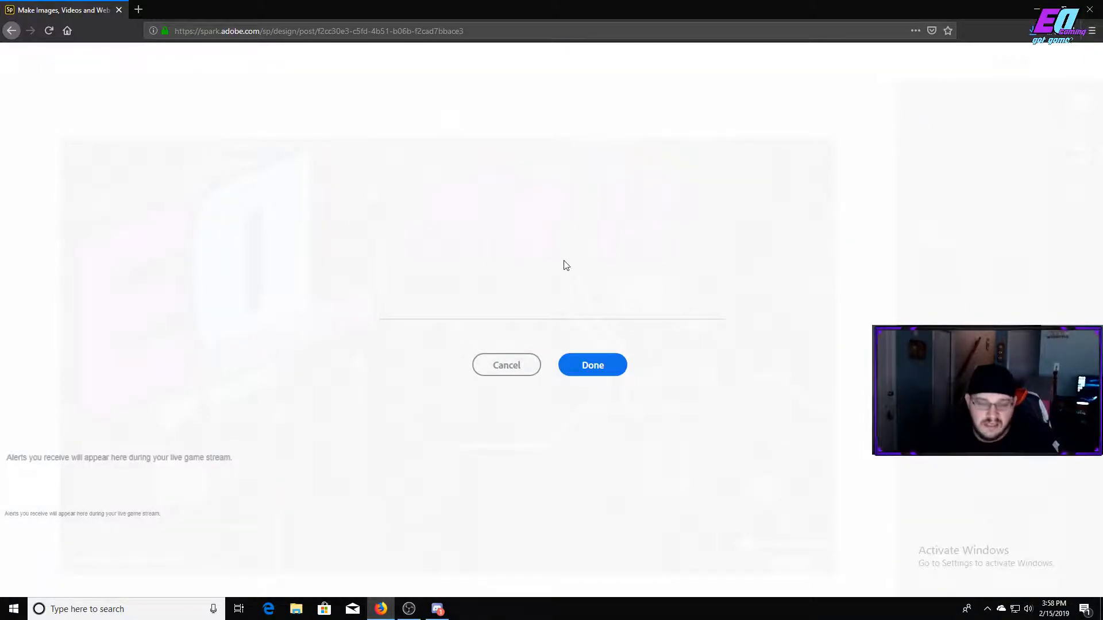
text(H)
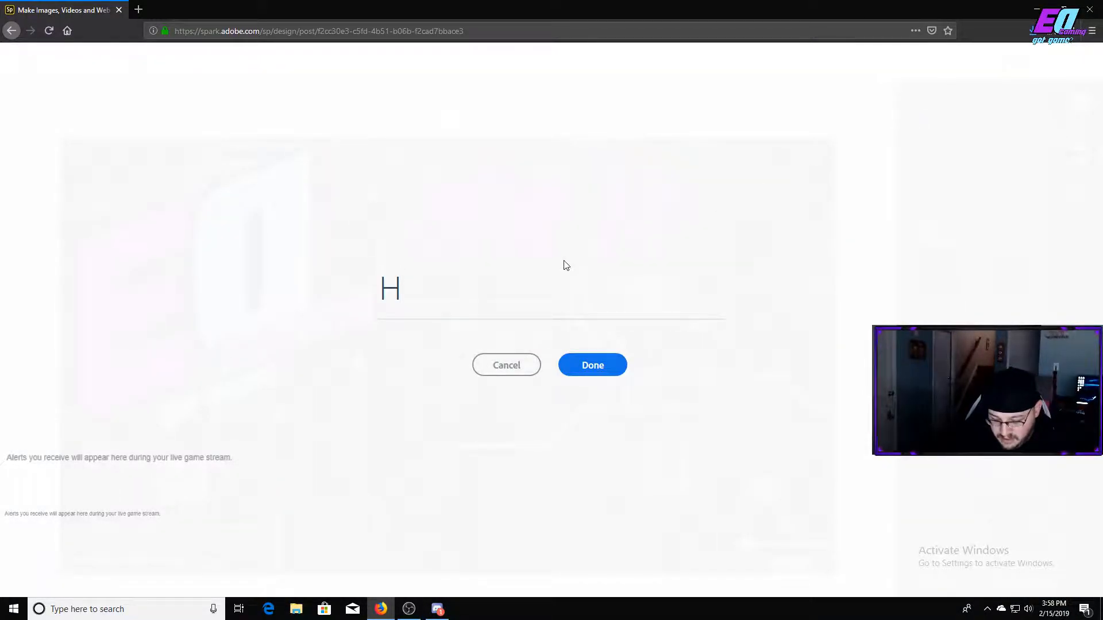
key(BackSpace)
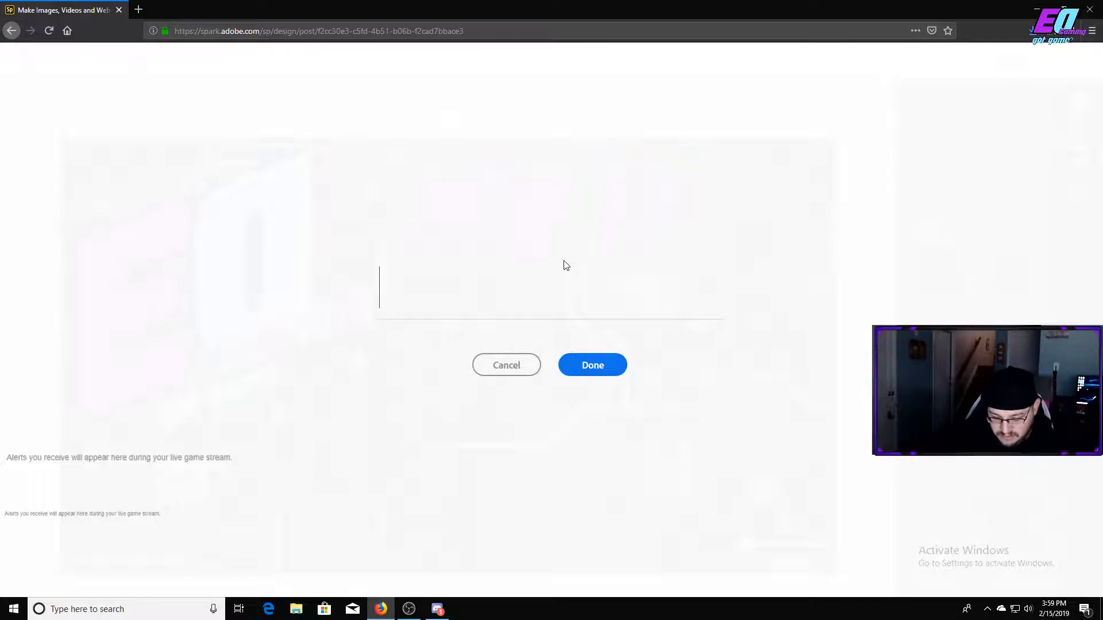
text(Cre)
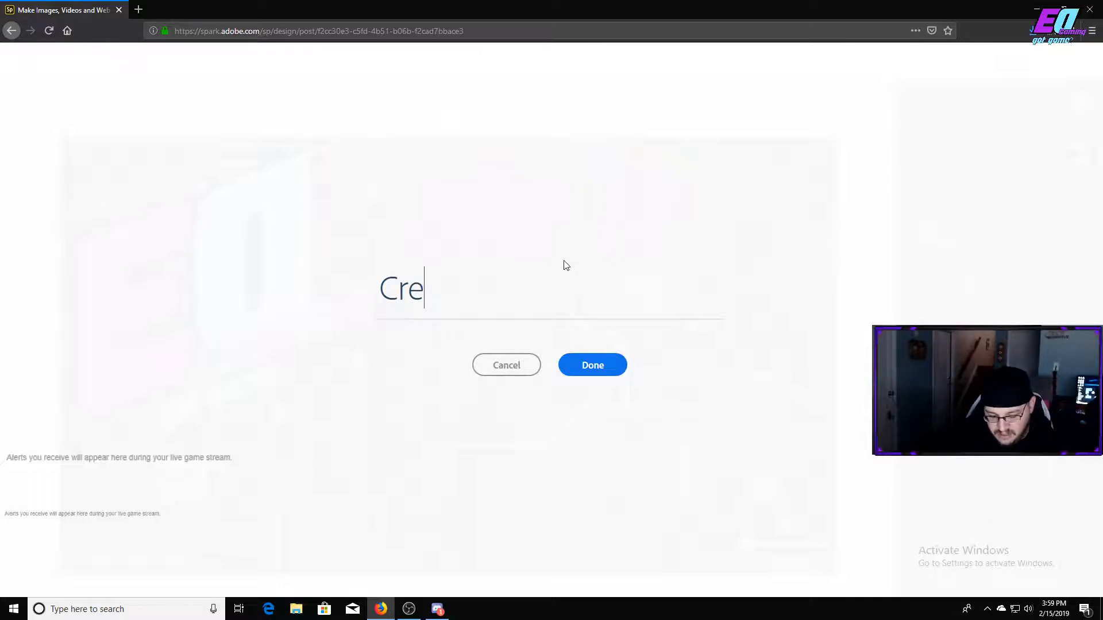
text(ate thi)
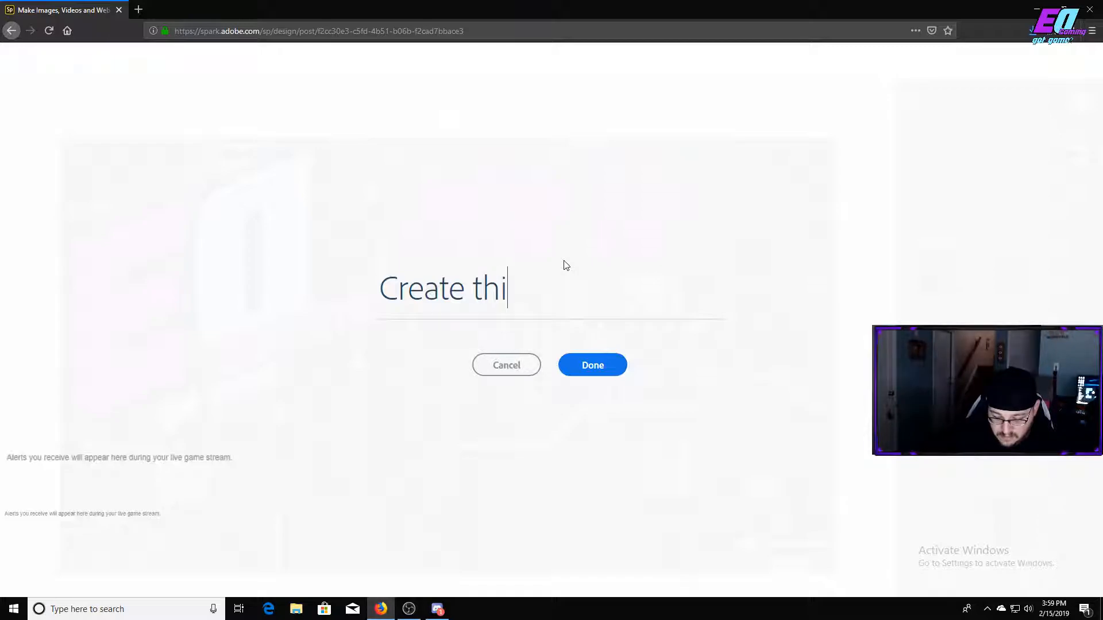
key(BackSpace)
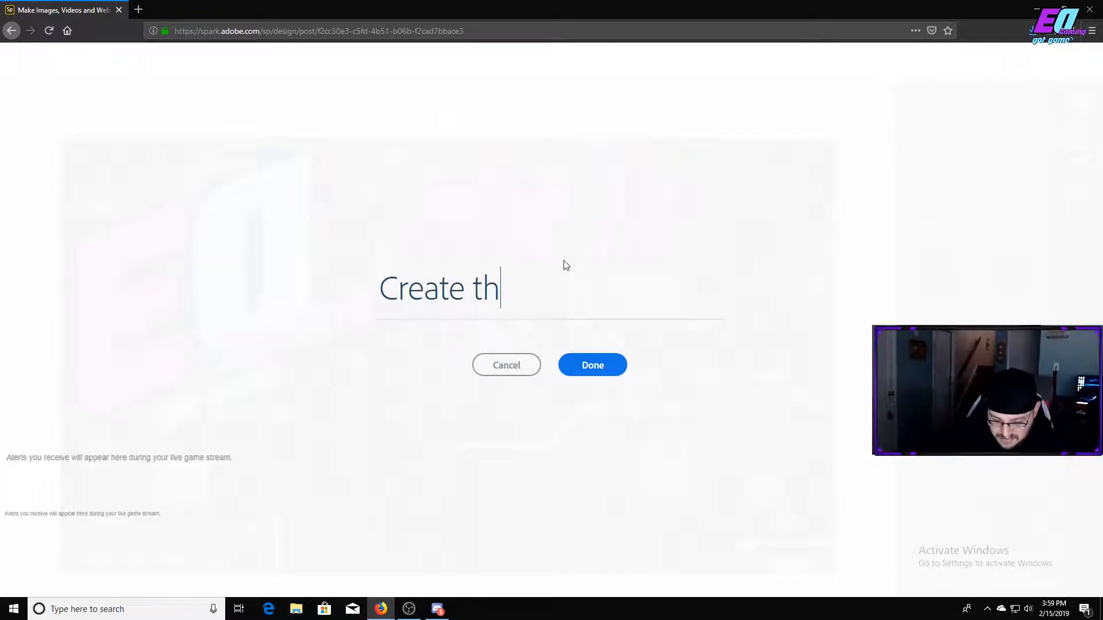
text(umb)
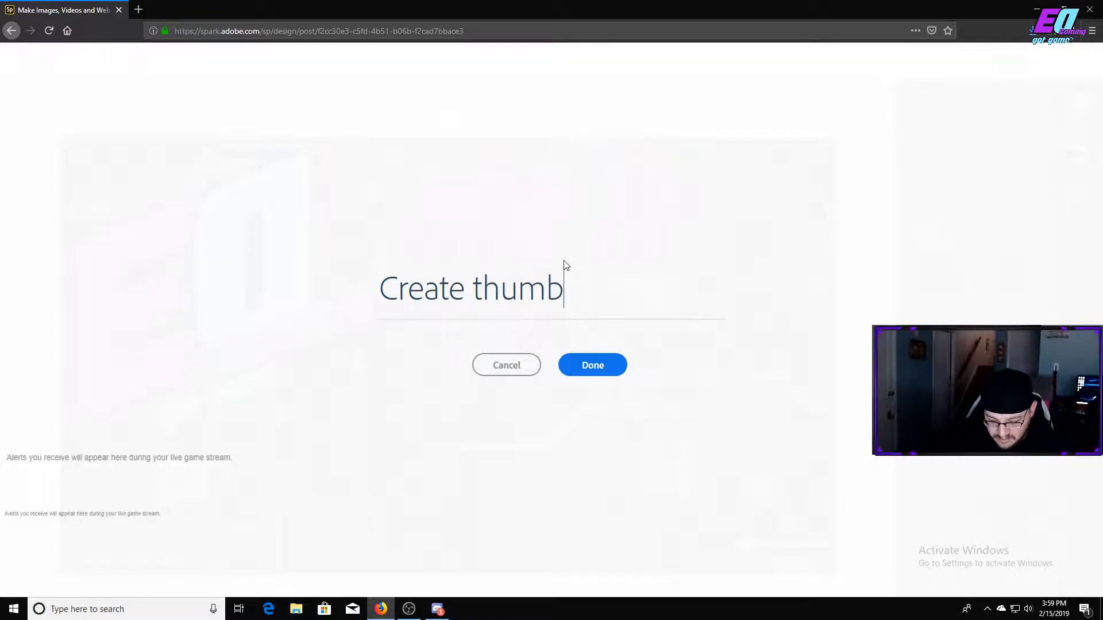
text(nails)
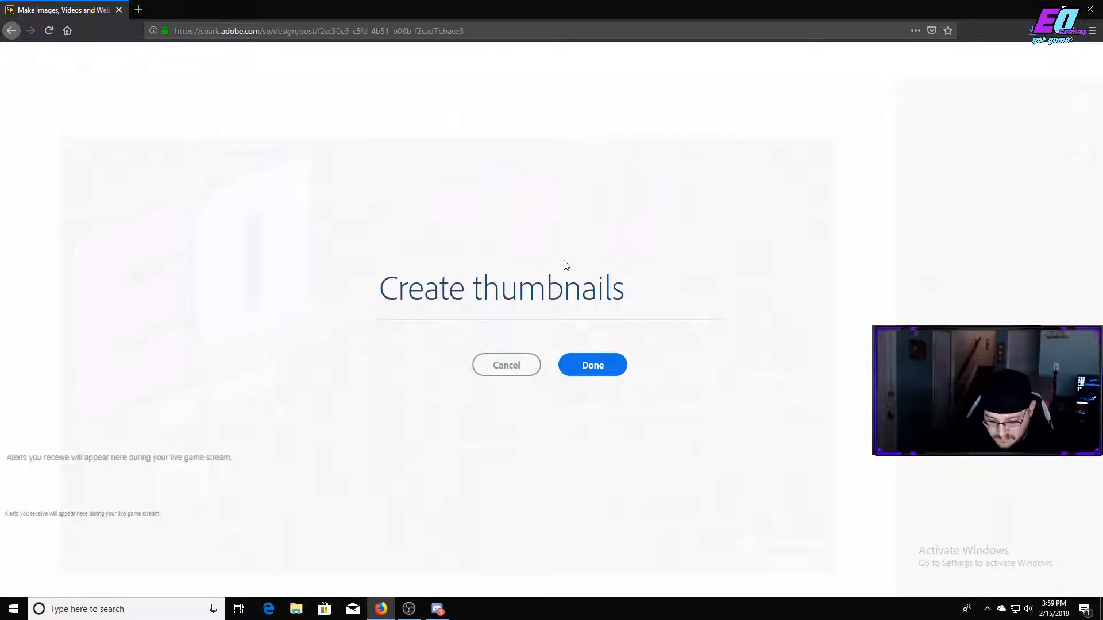
text( for yout)
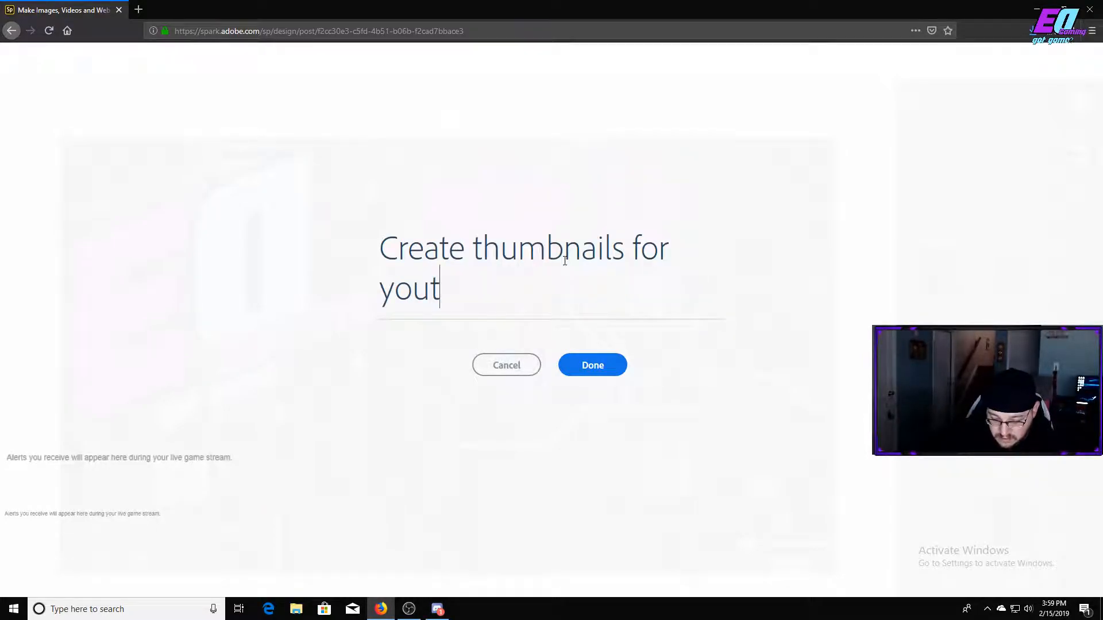
text(ube)
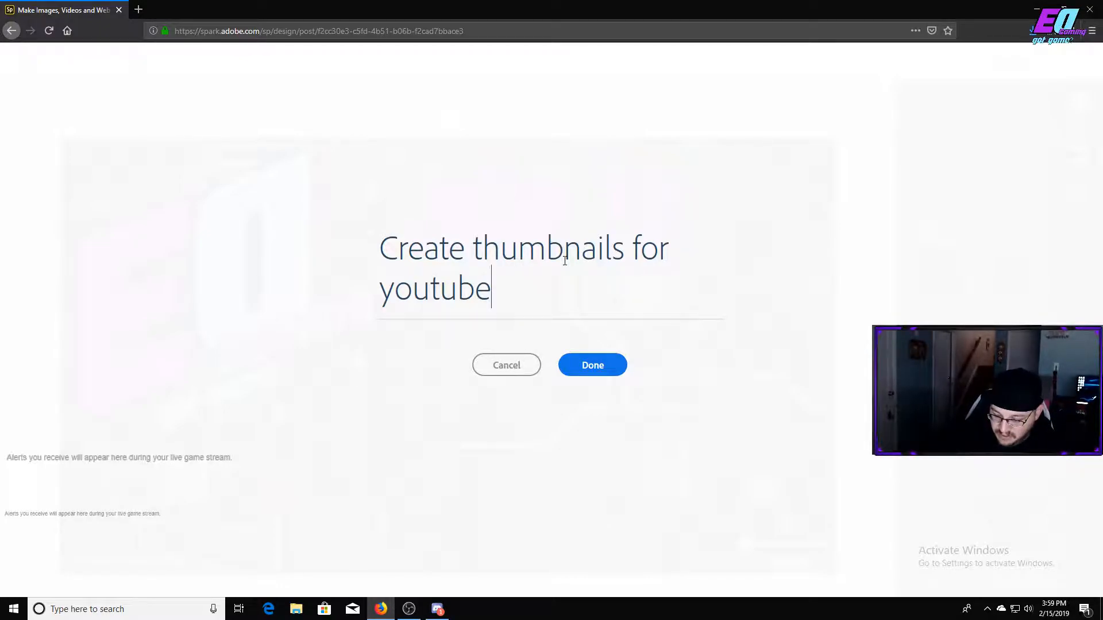
click(593, 365)
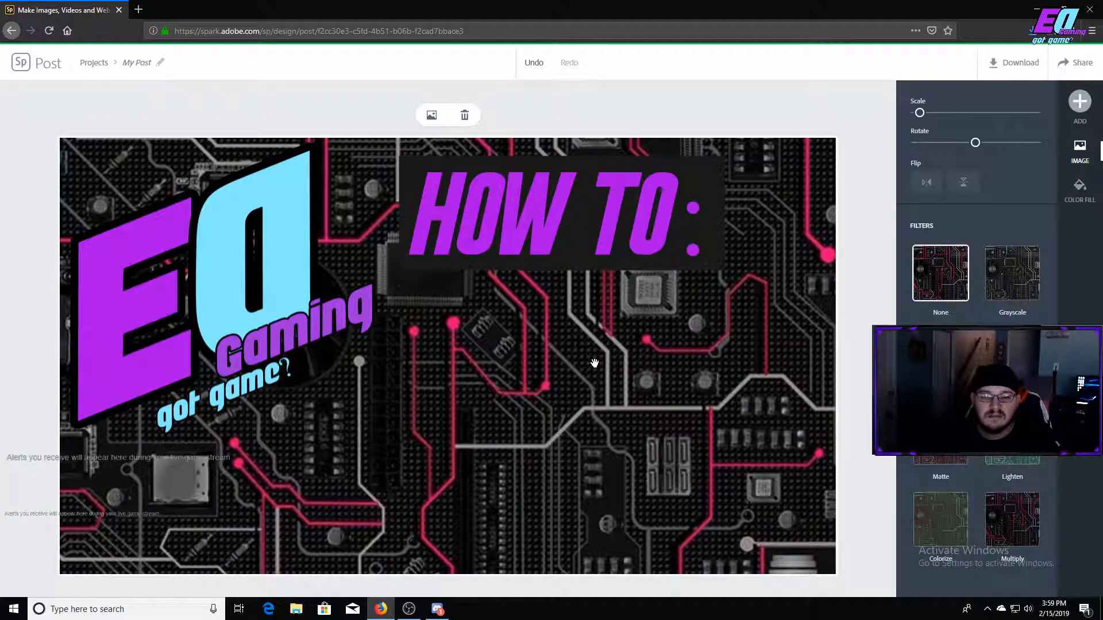
Resize the "Create thumbnails for youtube" text to fit two lines and place it below the "How to:" heading.
drag(645, 426, 809, 453)
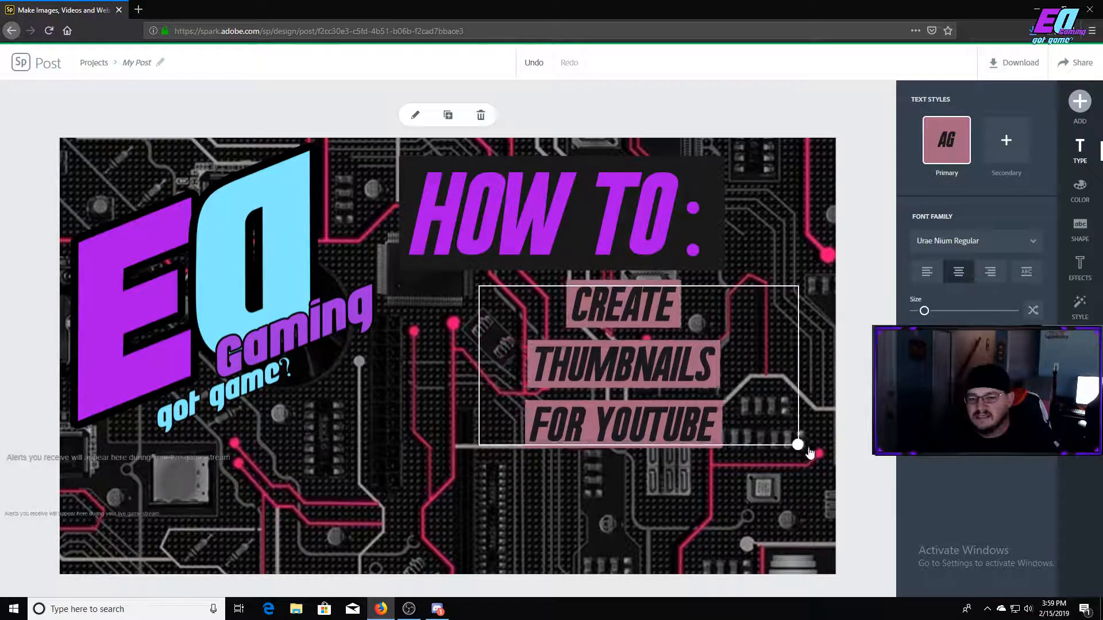
click(589, 382)
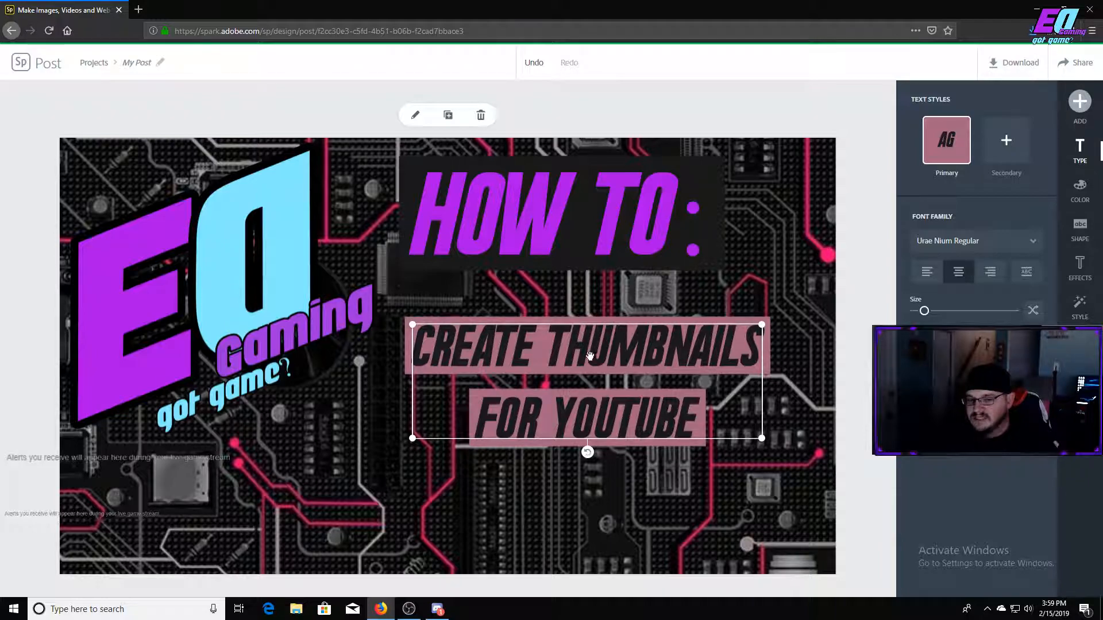
click(995, 248)
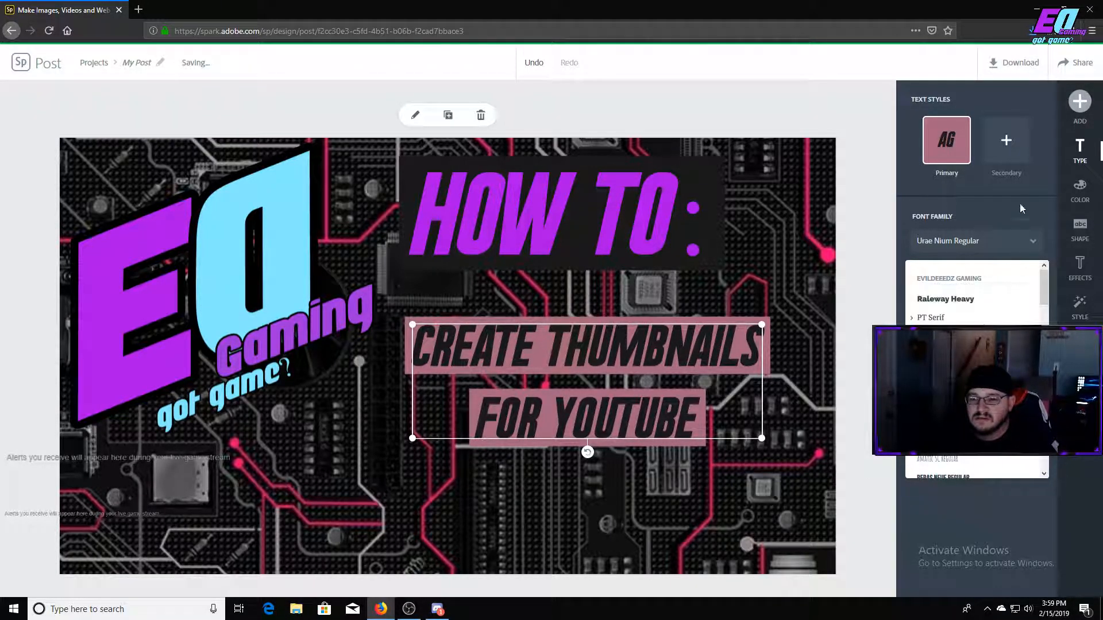
Recolour the "Create thumbnails for youtube" text to black lettering on a purple background shape and deselect it.
click(1082, 195)
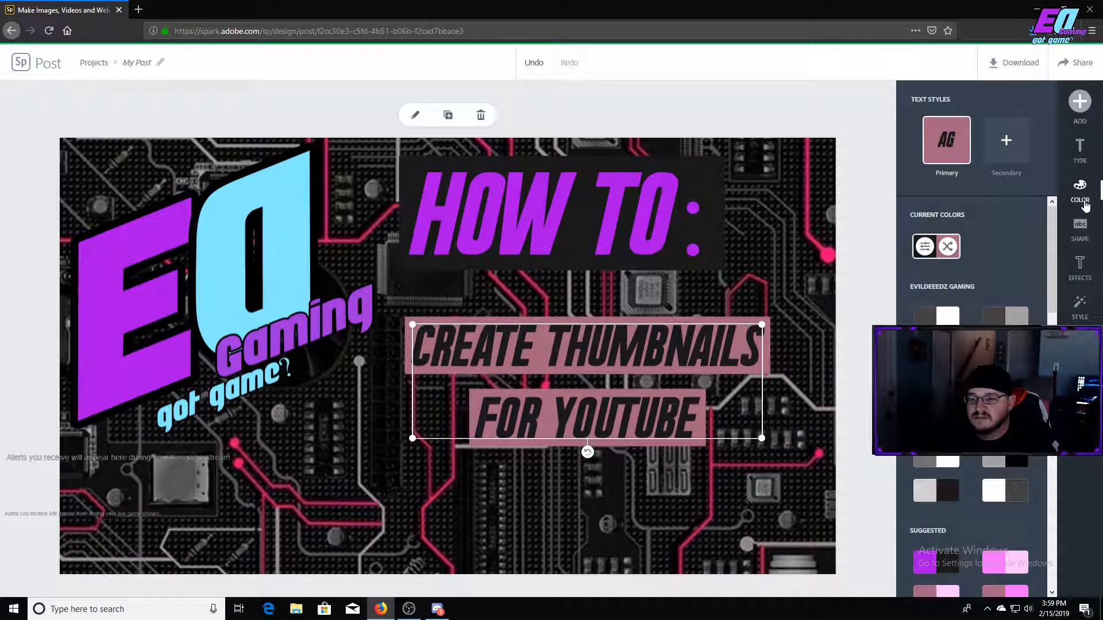
click(936, 562)
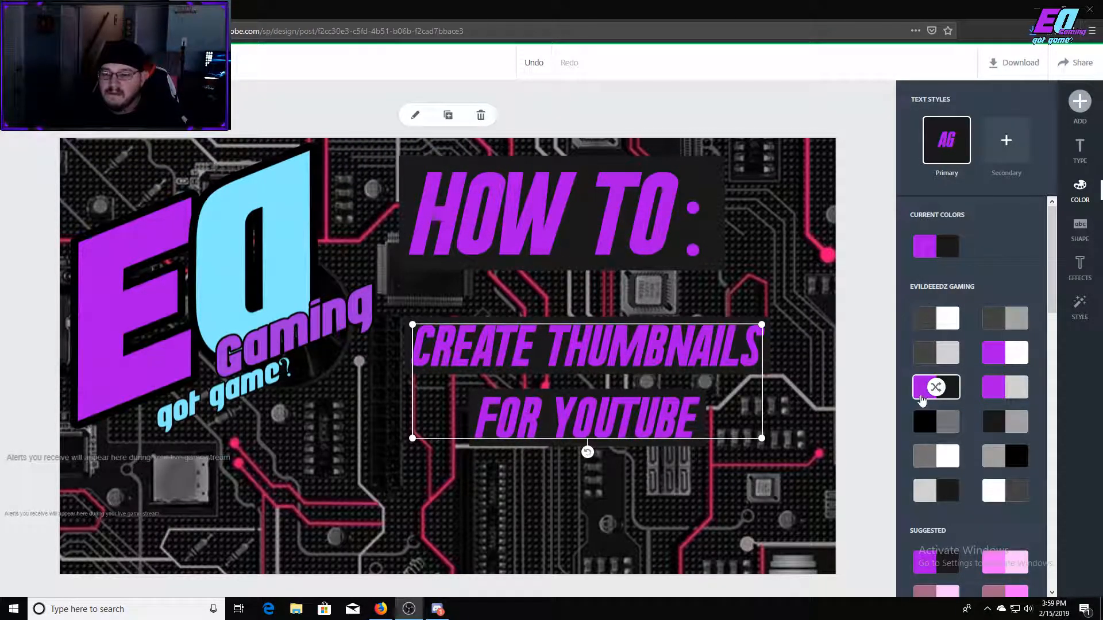
click(936, 388)
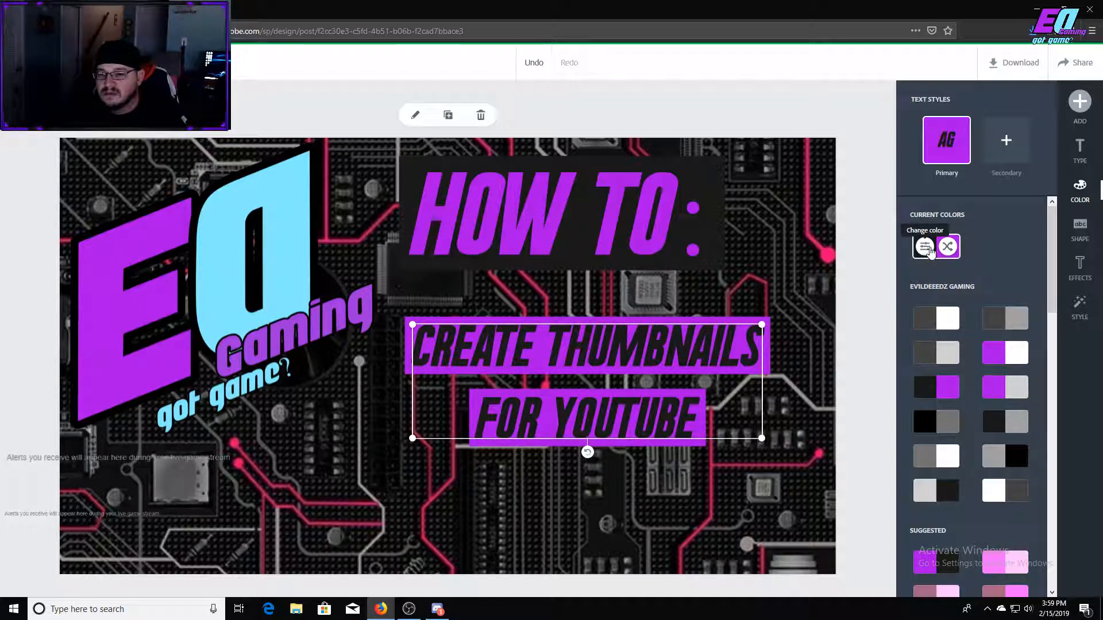
click(925, 247)
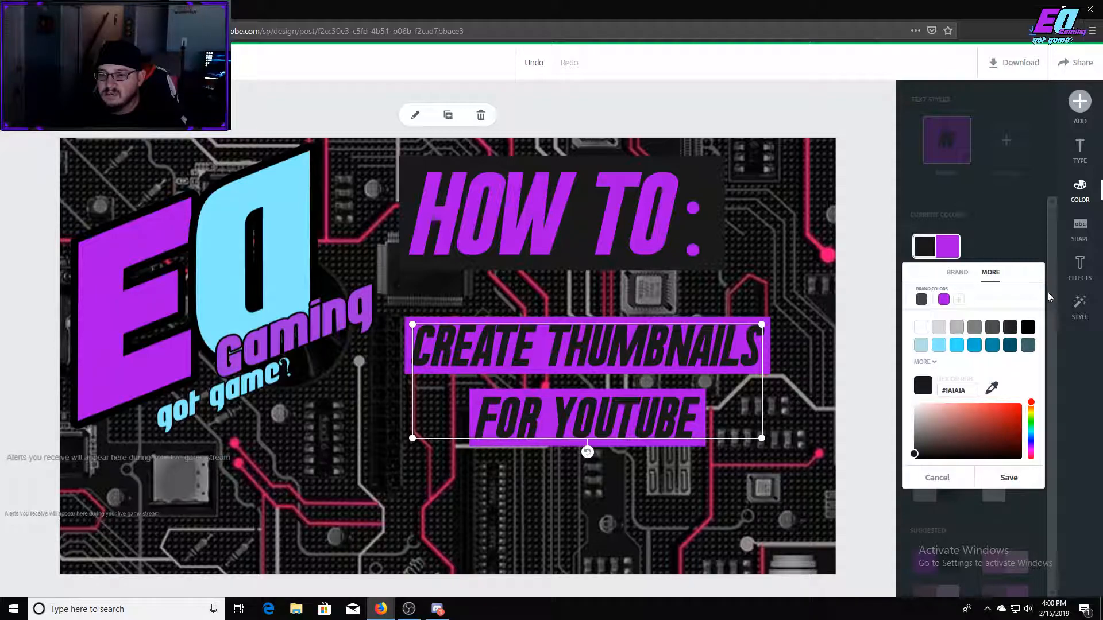
click(1007, 505)
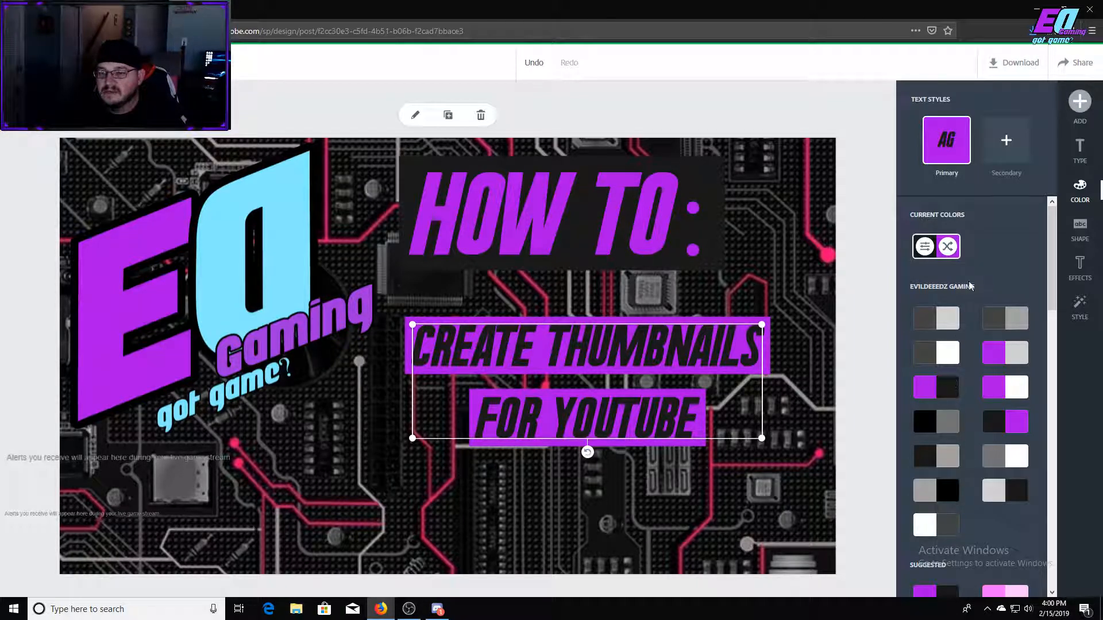
click(760, 163)
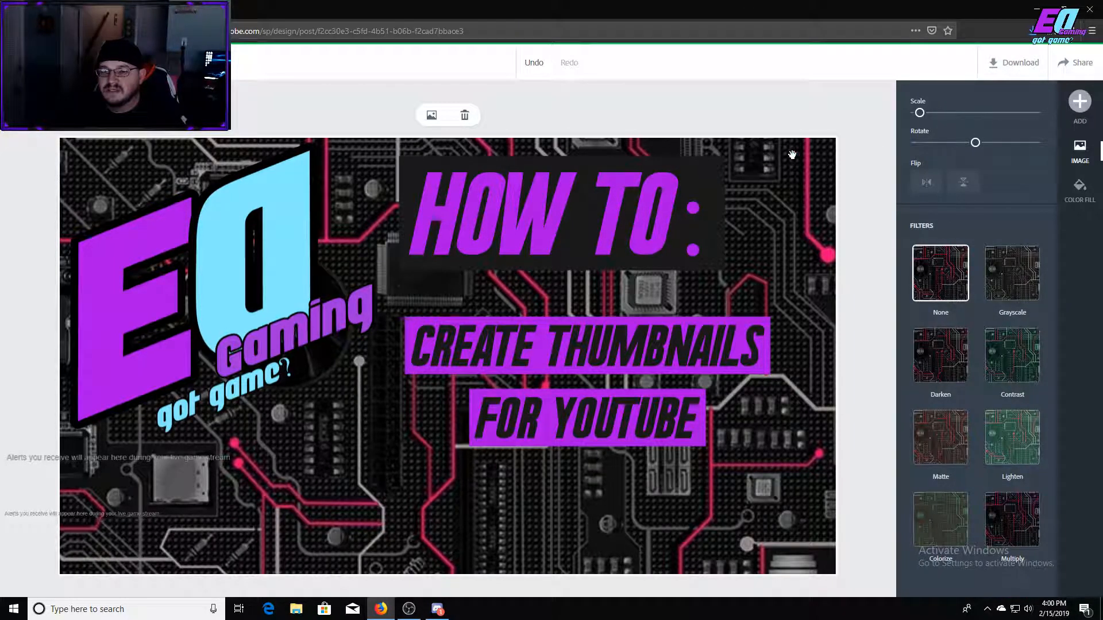
click(798, 119)
Search the icon library for "square" and add a solid filled square icon to the design.
click(1080, 101)
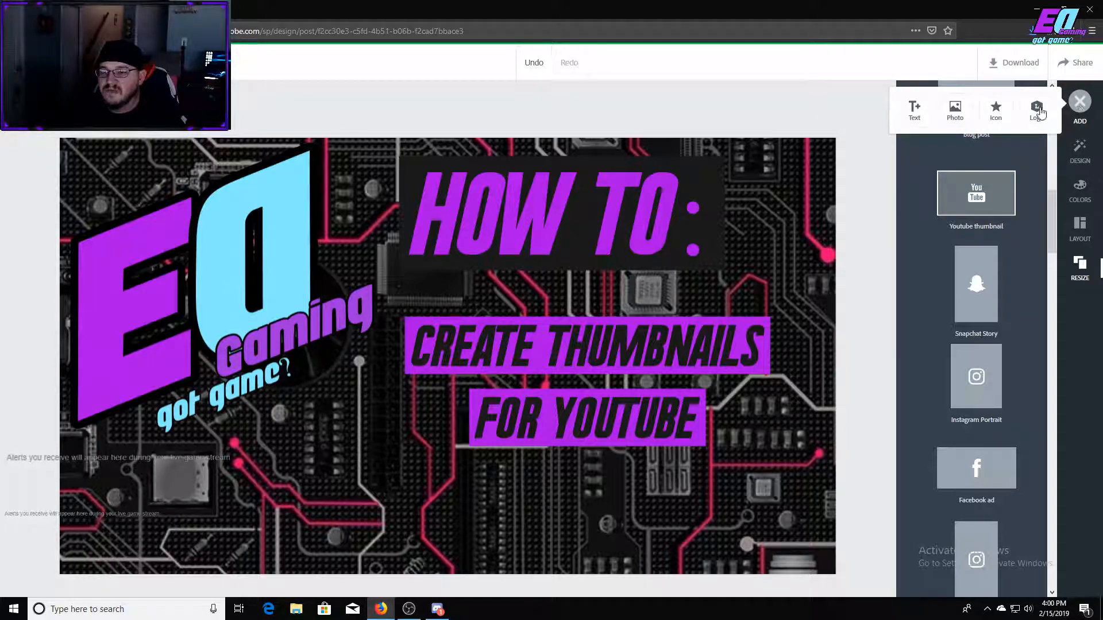
click(995, 110)
text(singer)
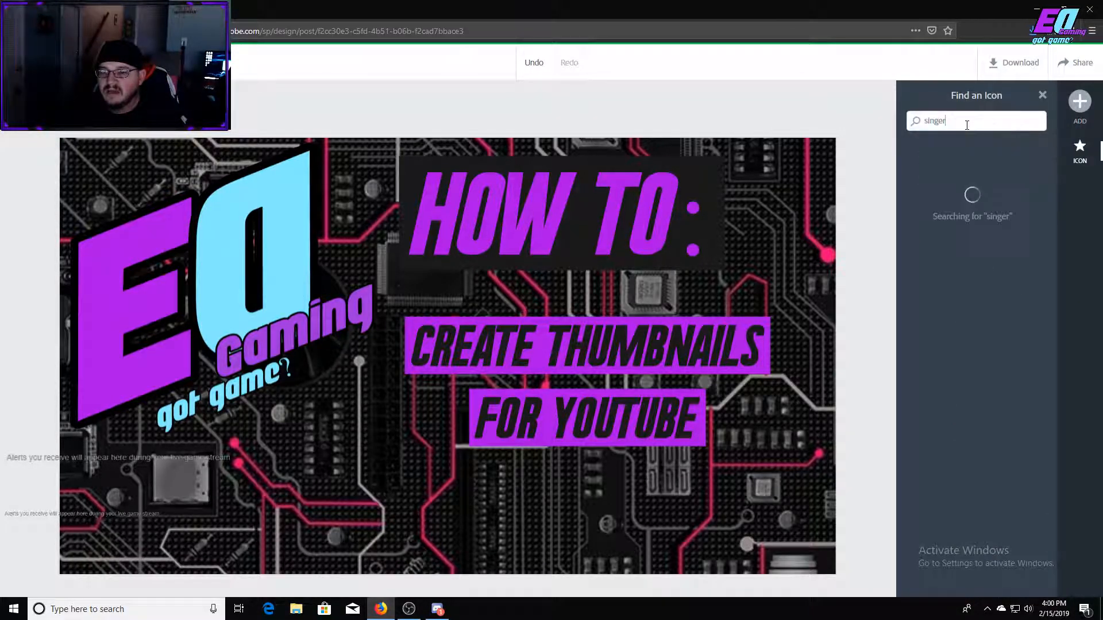
drag(948, 121, 915, 120)
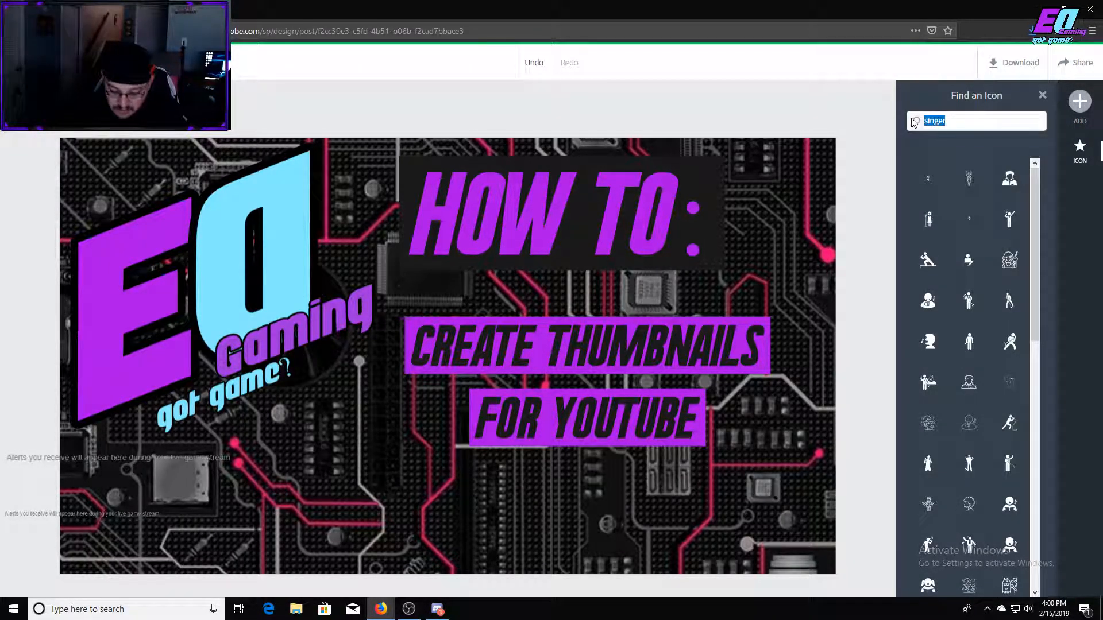
text(s)
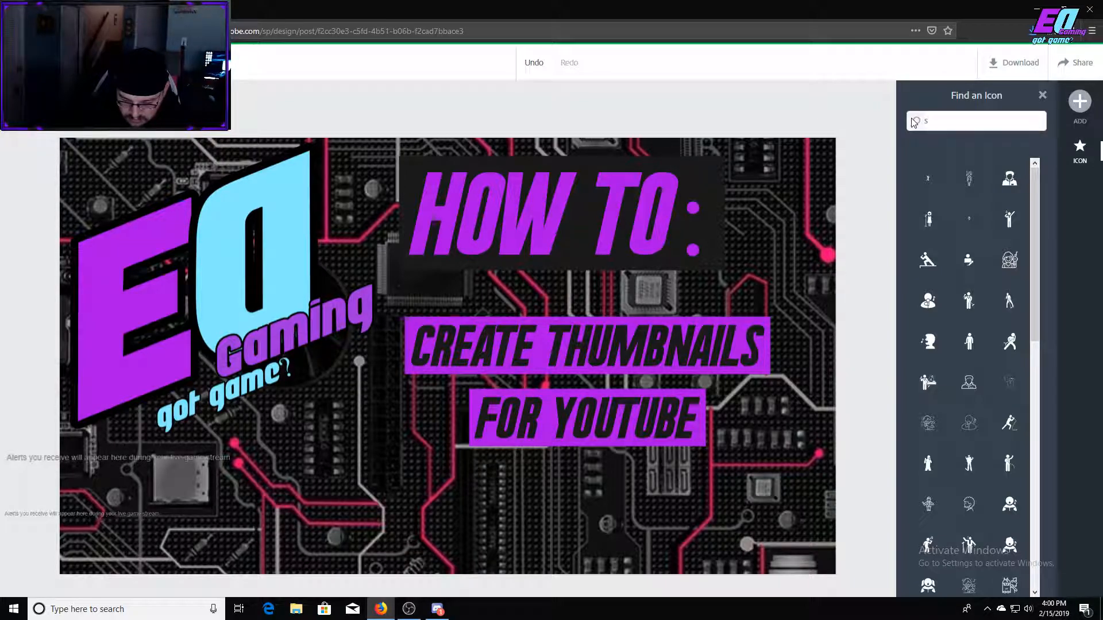
text(quare)
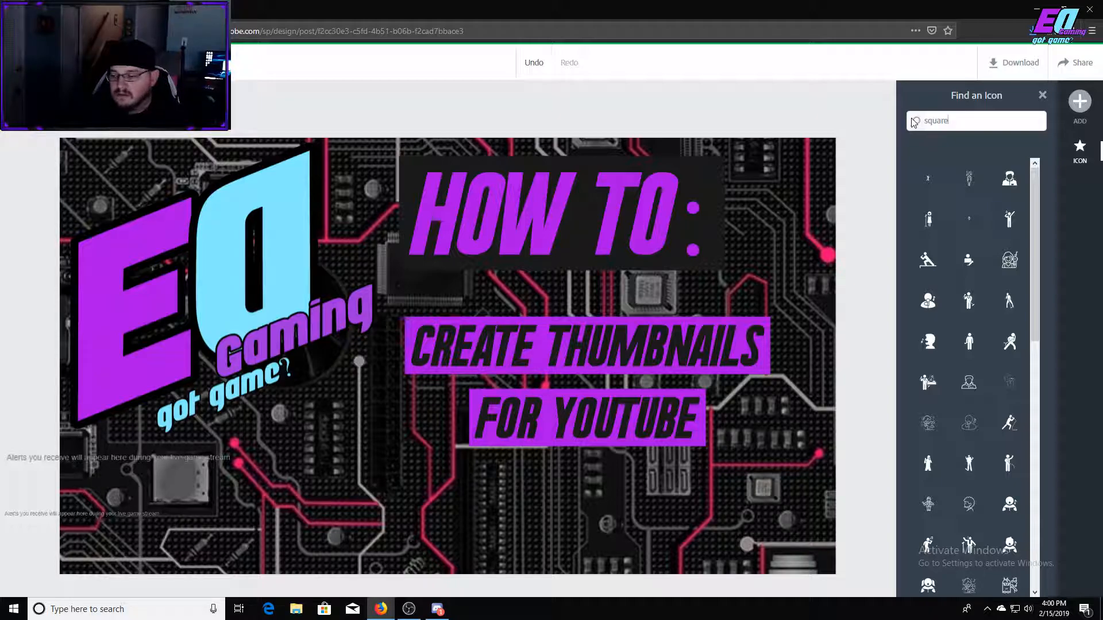
key(Return)
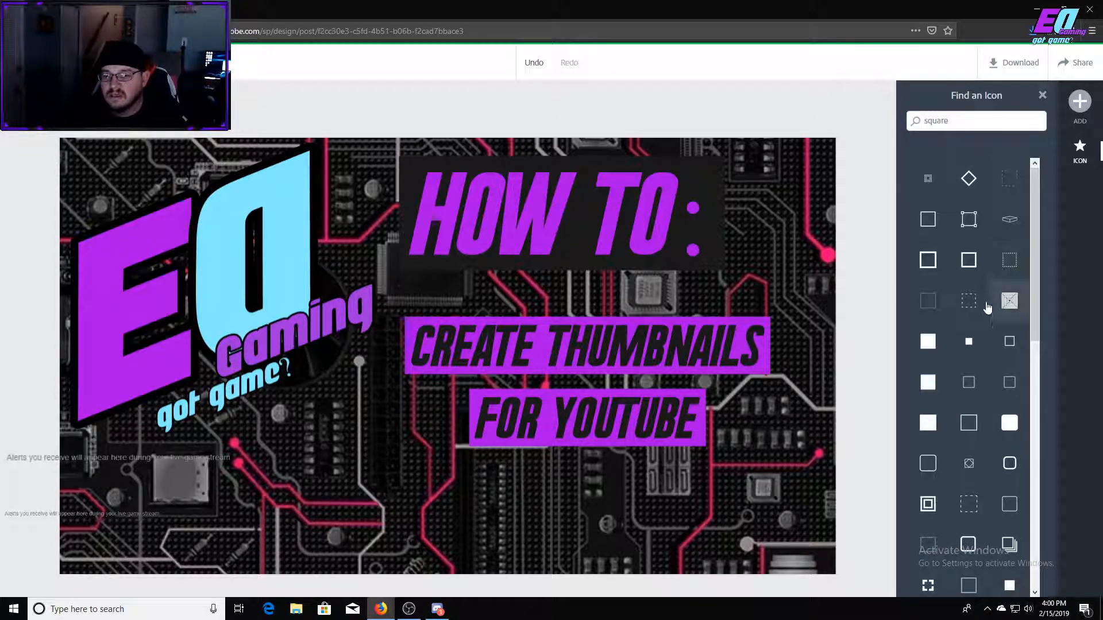
click(927, 341)
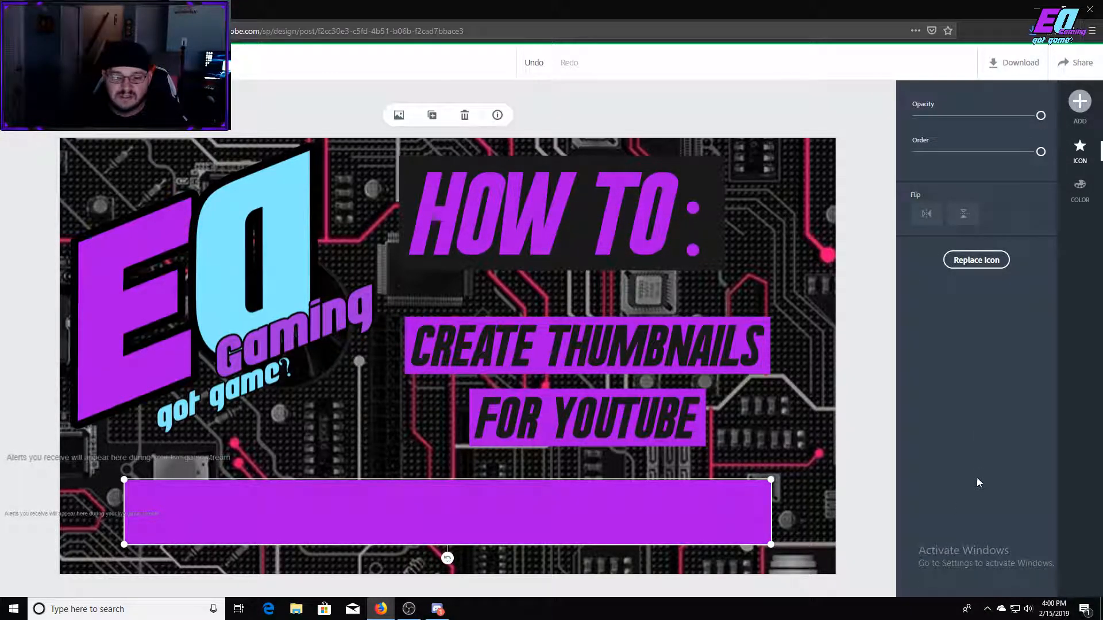
Stretch the purple shape into a full-width band along the design's bottom edge, lower its opacity to semi-transparent and deselect it.
drag(770, 544, 868, 596)
drag(124, 479, 46, 465)
drag(206, 502, 205, 539)
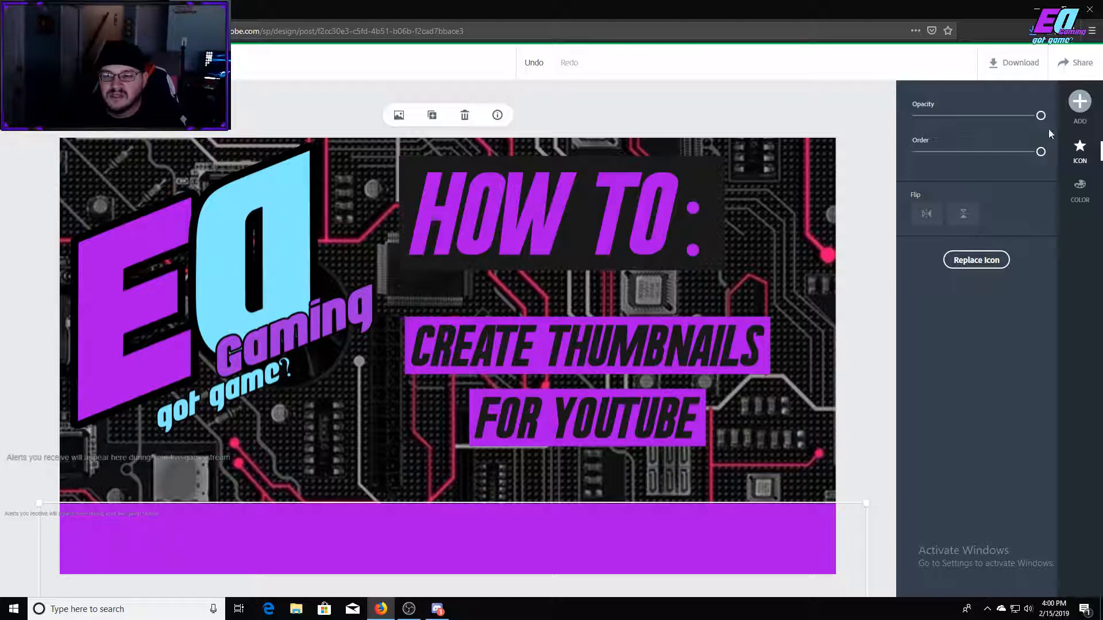
drag(1039, 118, 989, 118)
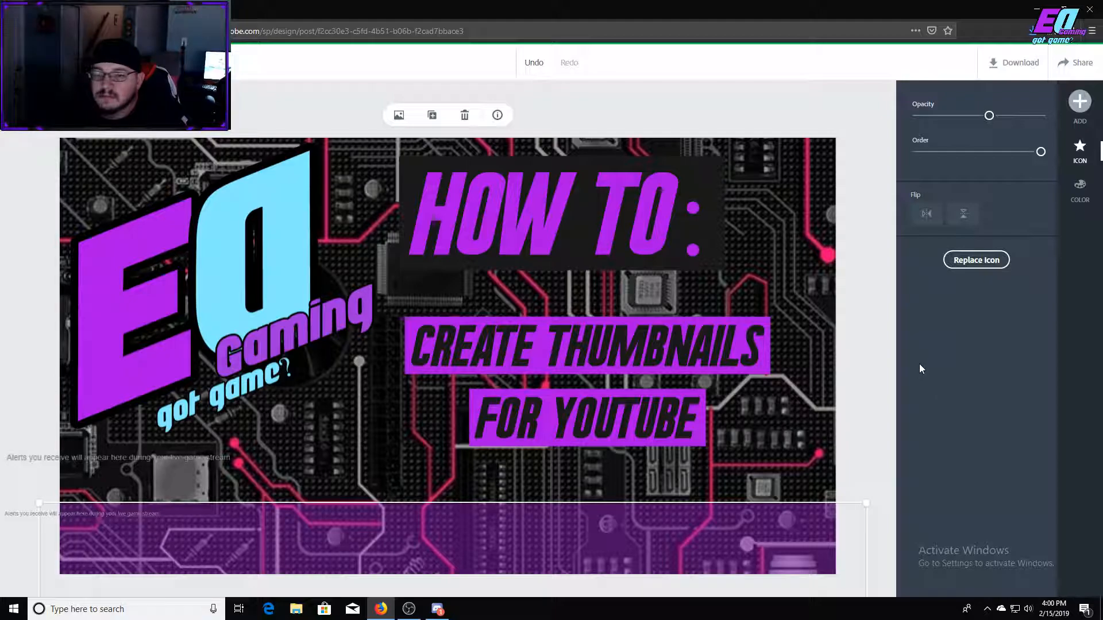
click(852, 130)
Upload the YouTube logo image 580b57fcd9996e24bc43c548 from the Downloads folder into the design.
click(1080, 101)
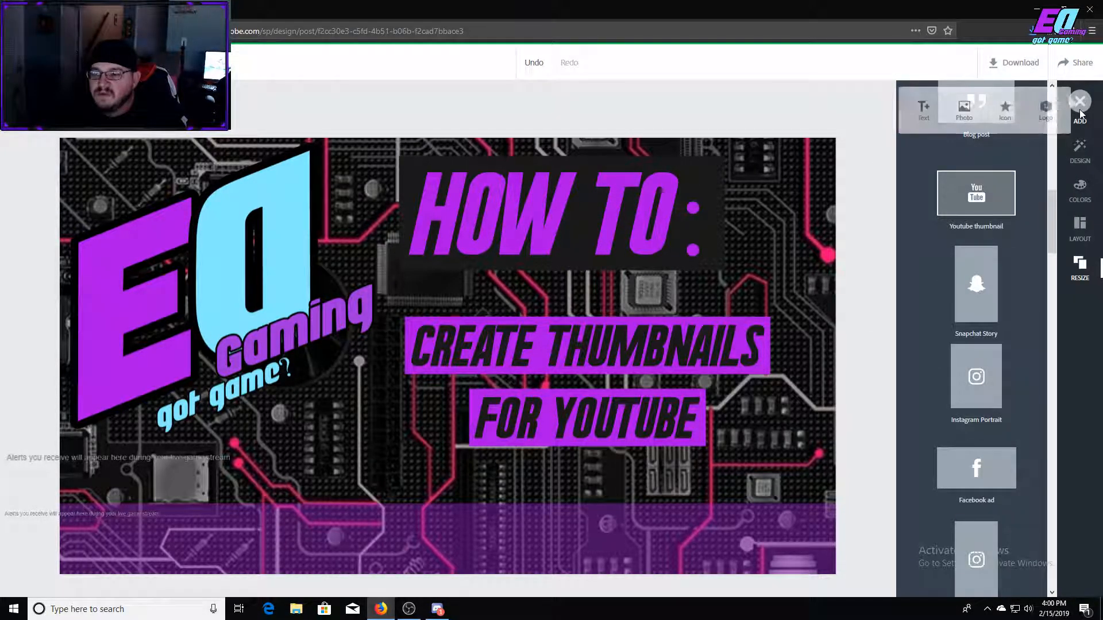
click(963, 116)
click(970, 138)
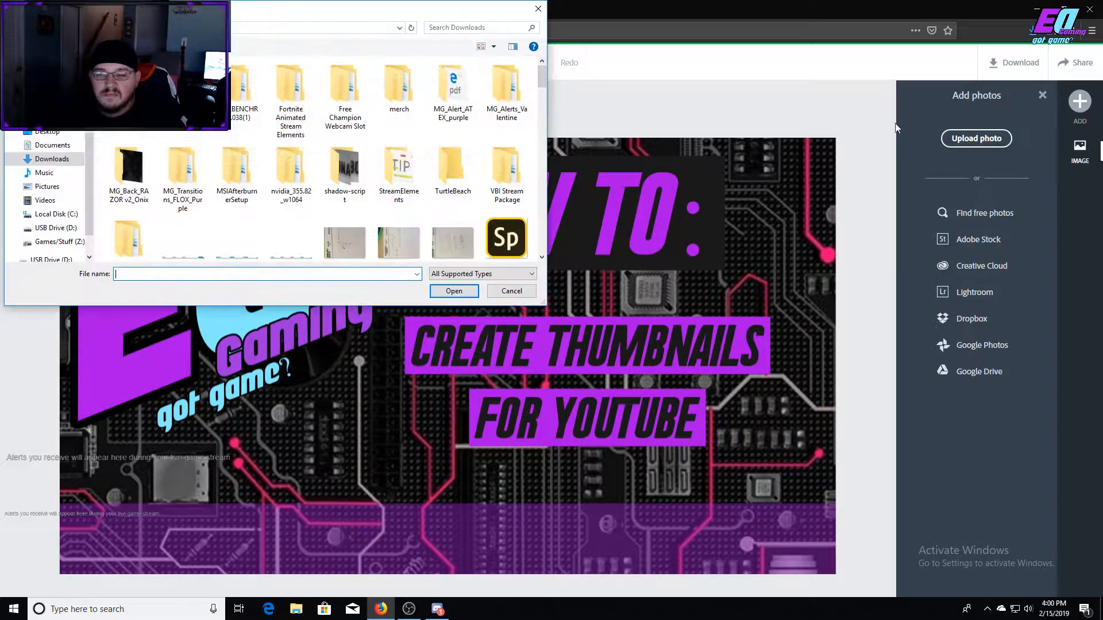
scroll(395, 171, down, 5)
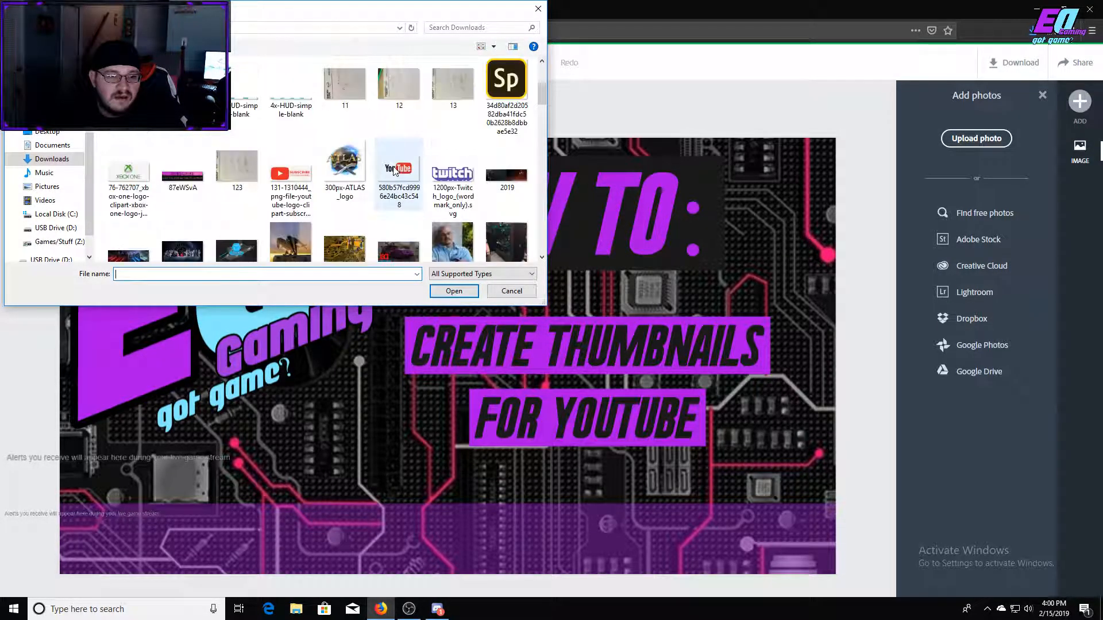
click(290, 175)
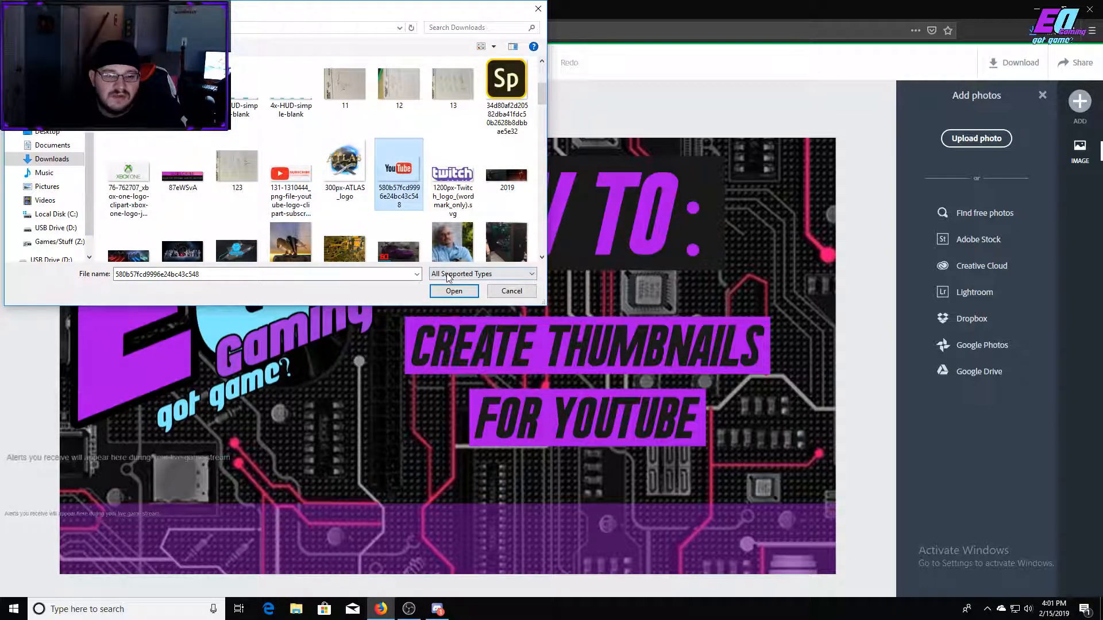
click(448, 291)
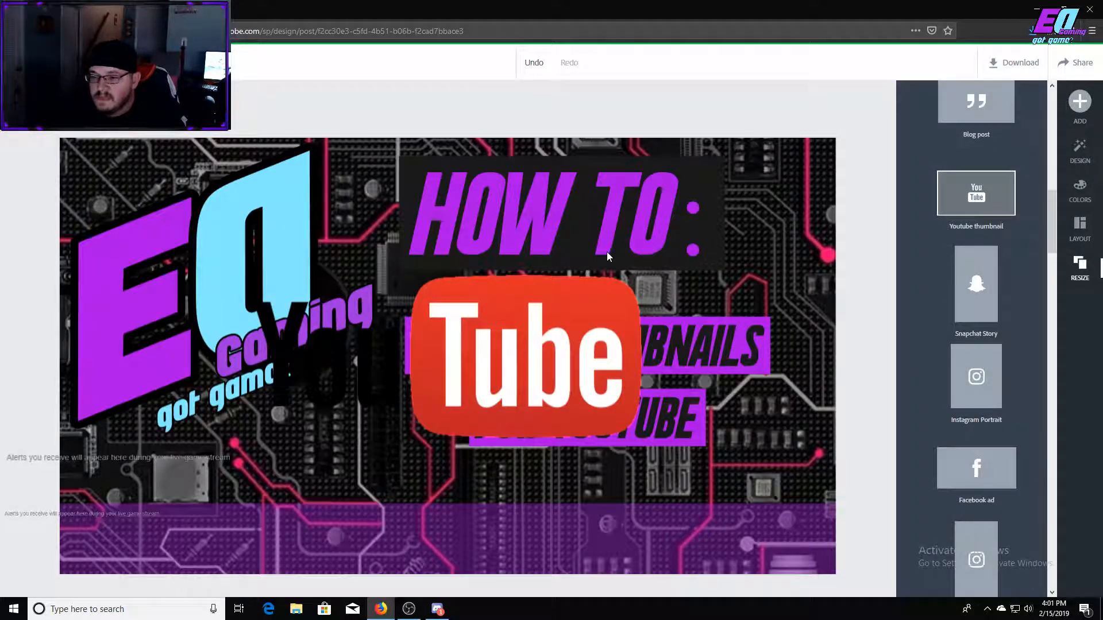
Shrink the YouTube logo to the purple band's height, place it in the design's bottom-right corner and deselect it.
click(497, 356)
drag(254, 271, 374, 333)
drag(522, 395, 706, 530)
drag(559, 464, 665, 519)
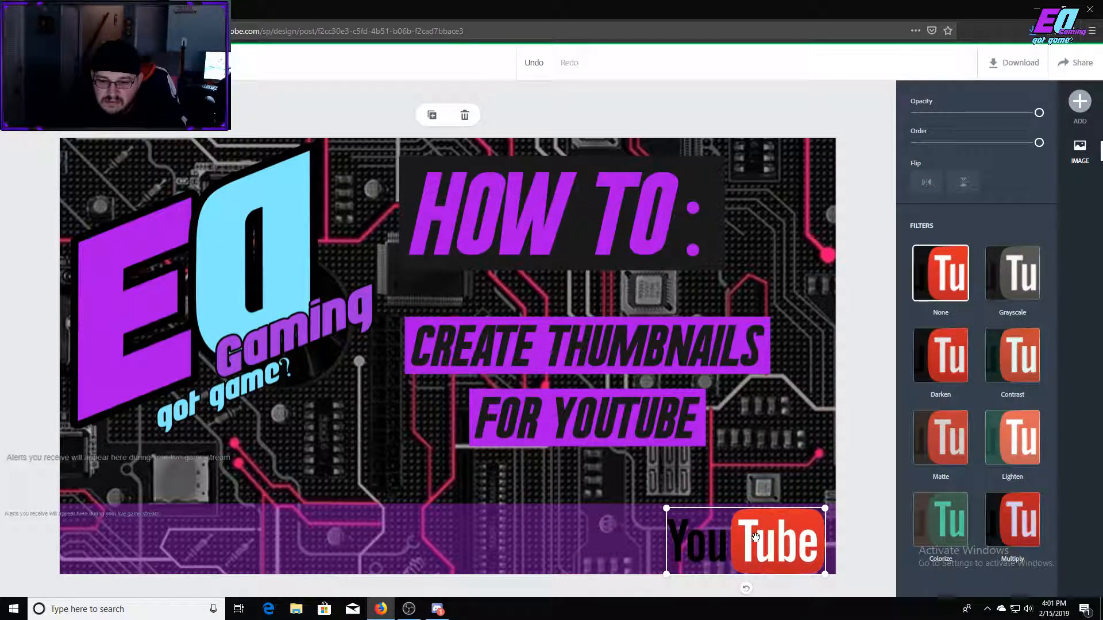
drag(741, 540, 752, 540)
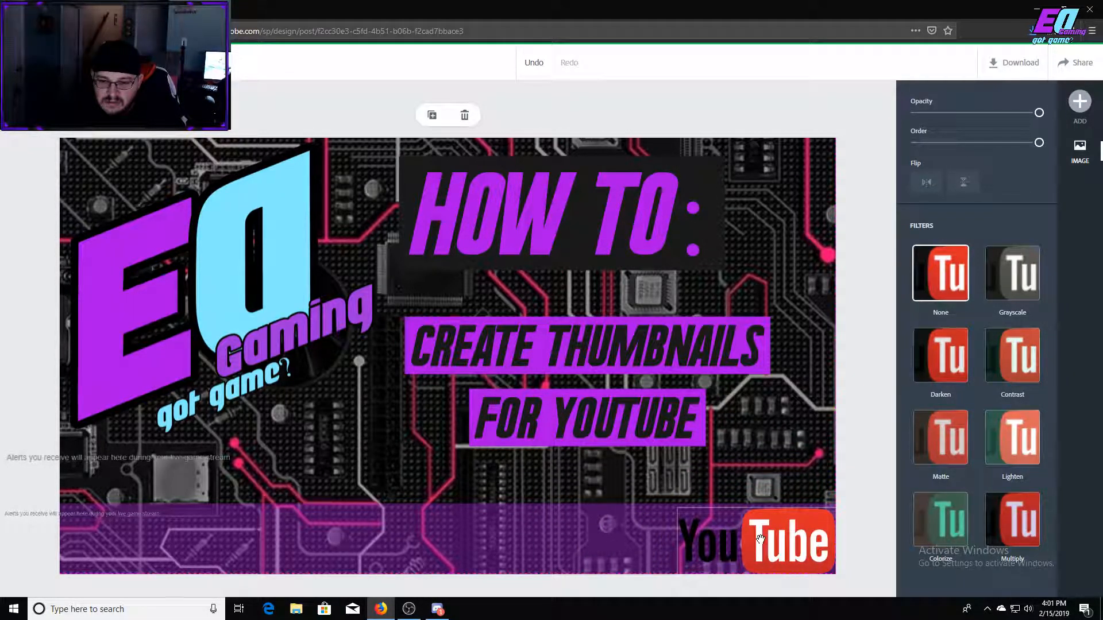
click(852, 119)
Upload the Adobe Spark "Sp" logo image from the Downloads folder into the design.
click(1080, 101)
click(955, 110)
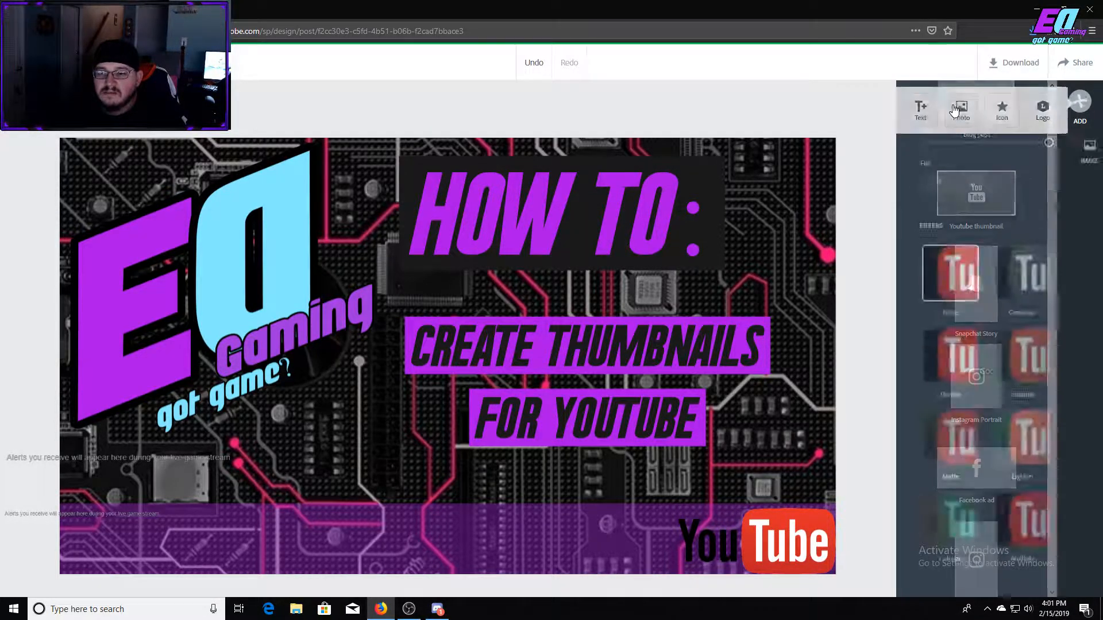
click(989, 144)
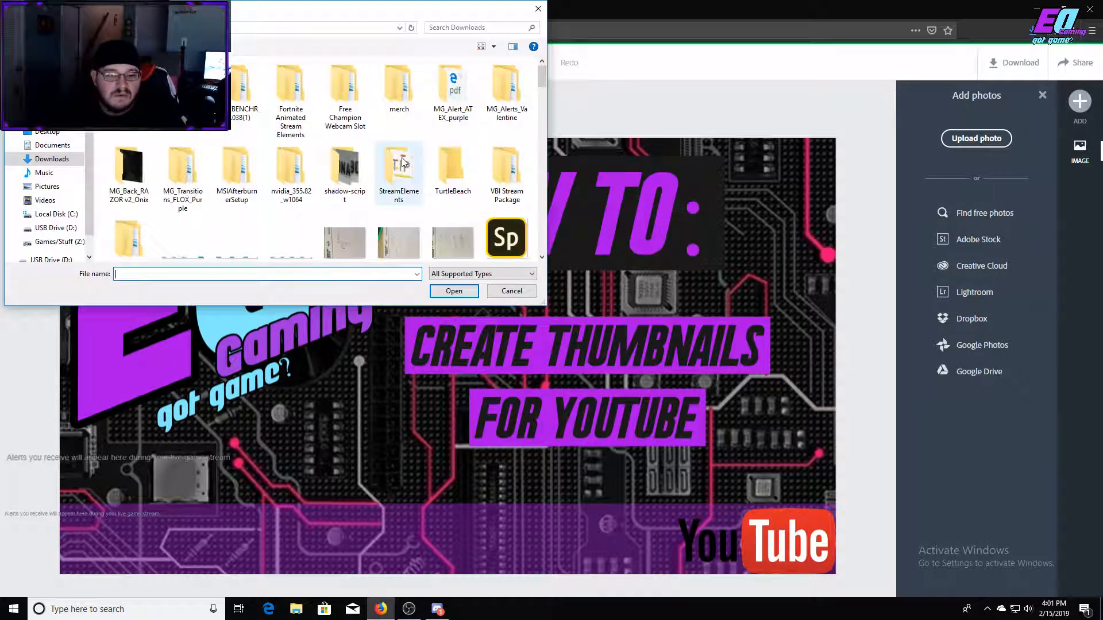
click(493, 253)
click(453, 291)
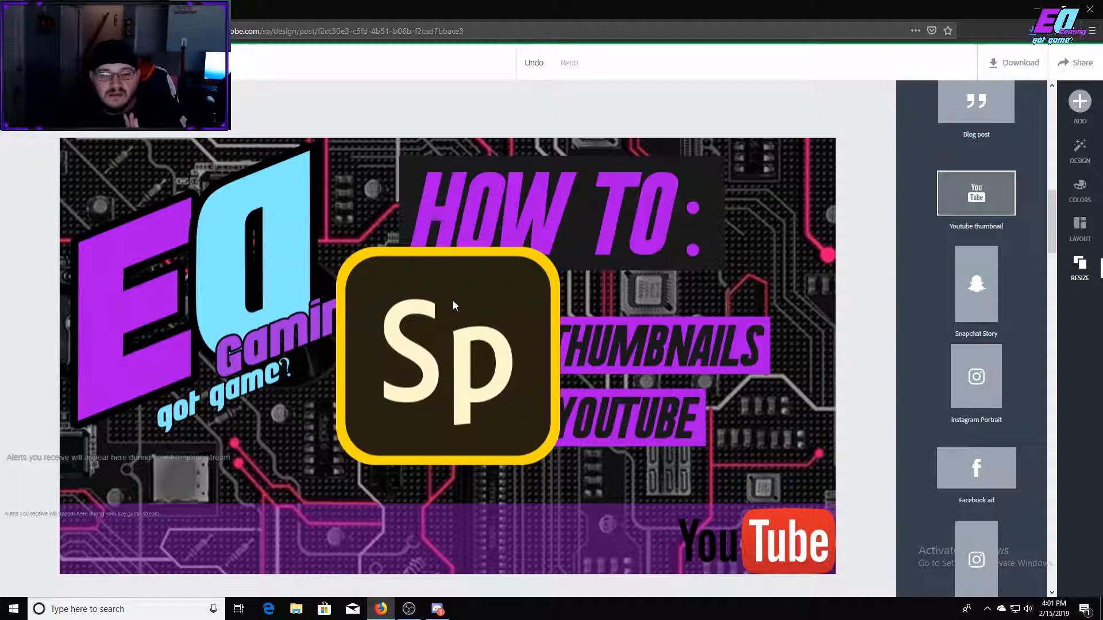
Shrink the Sp logo to the purple band's height, place it in the band with a gap before the YouTube logo and deselect it.
click(453, 301)
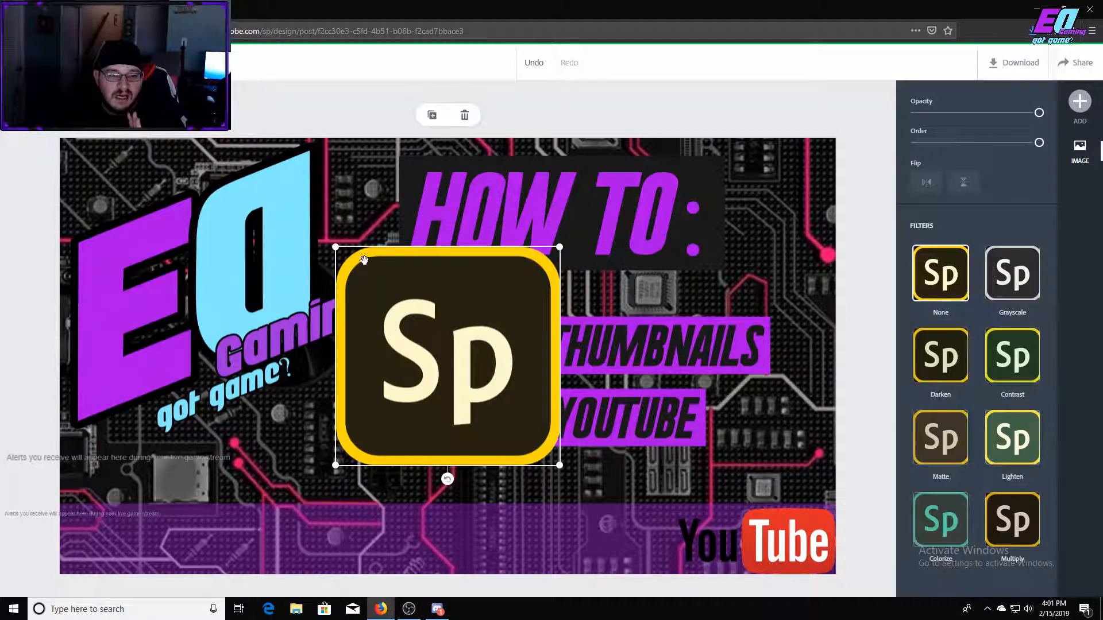
drag(336, 247, 217, 485)
drag(275, 514, 556, 526)
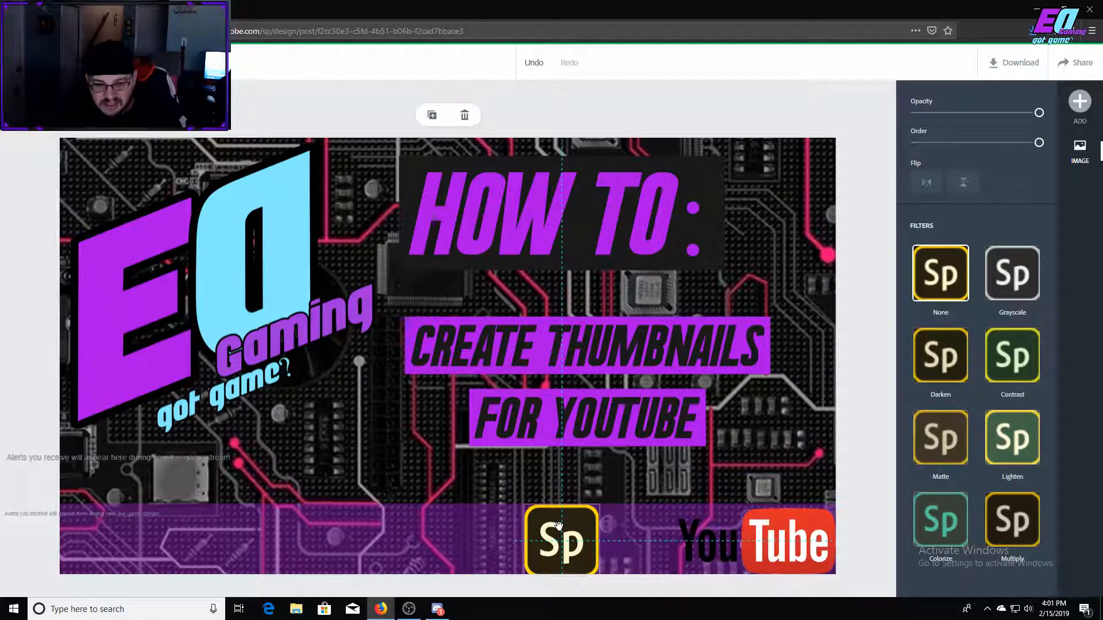
drag(559, 525, 607, 520)
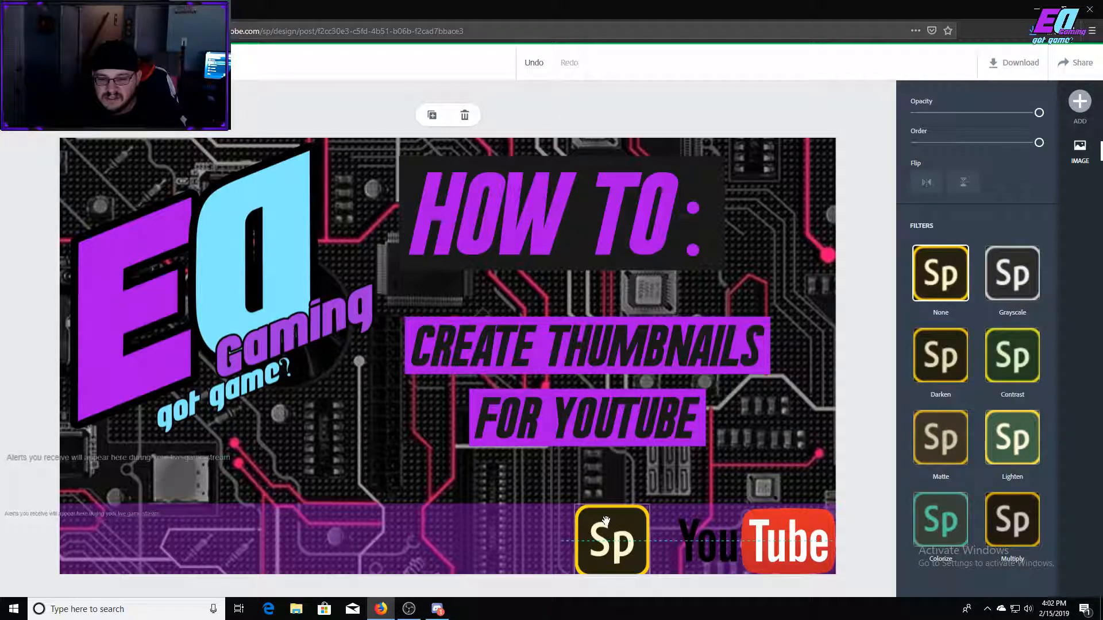
drag(607, 522, 571, 524)
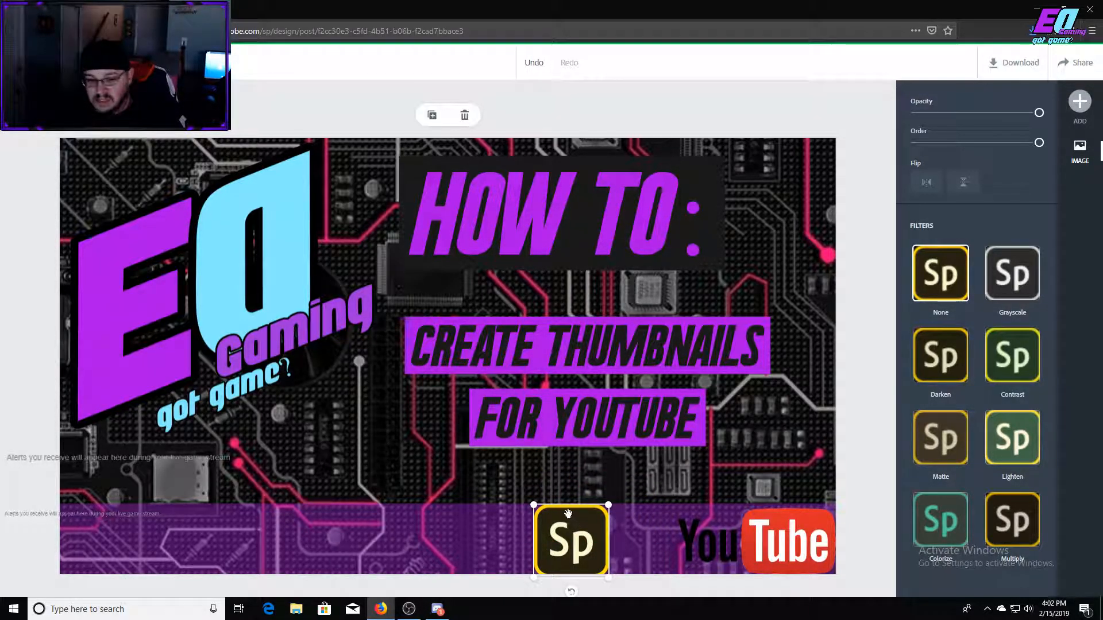
click(862, 251)
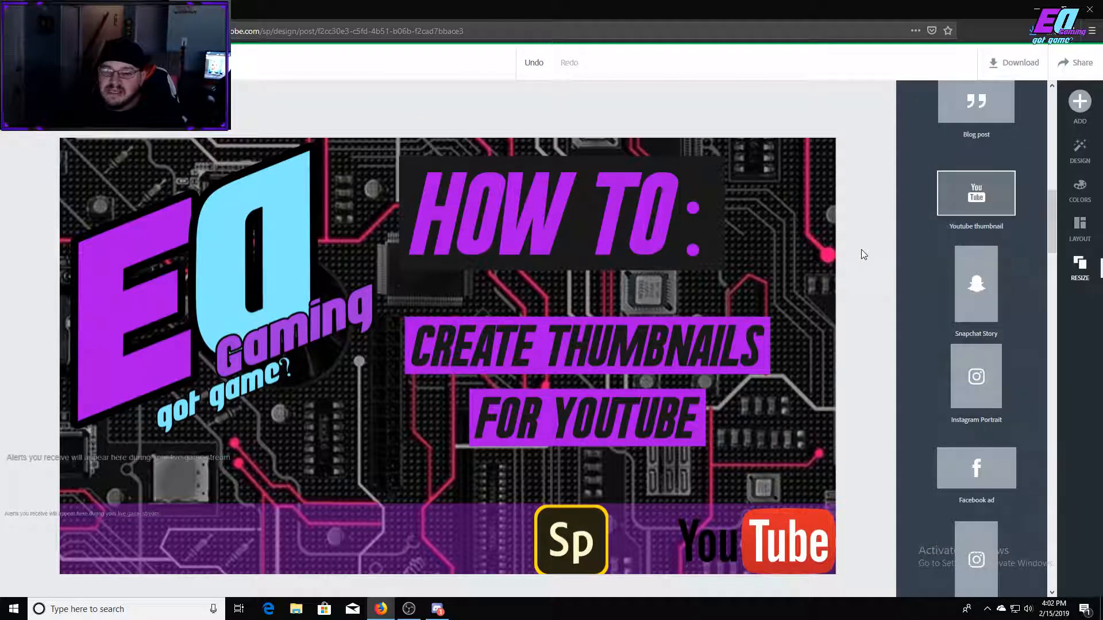